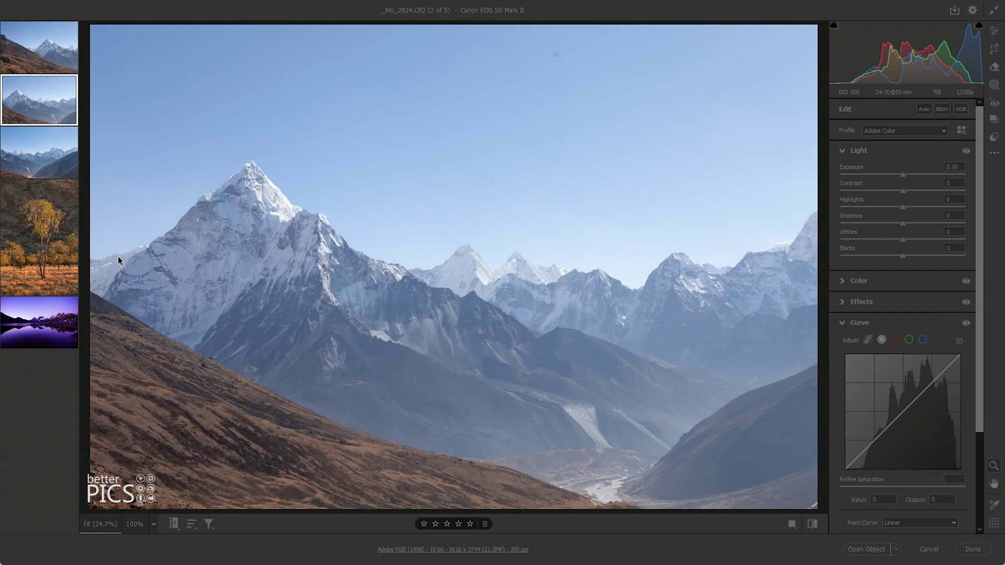
Browse the tree, Himalayan and purple lake photos, ending on the second Himalayan photo.
{"action": "left_click", "coordinate": [63, 246]}
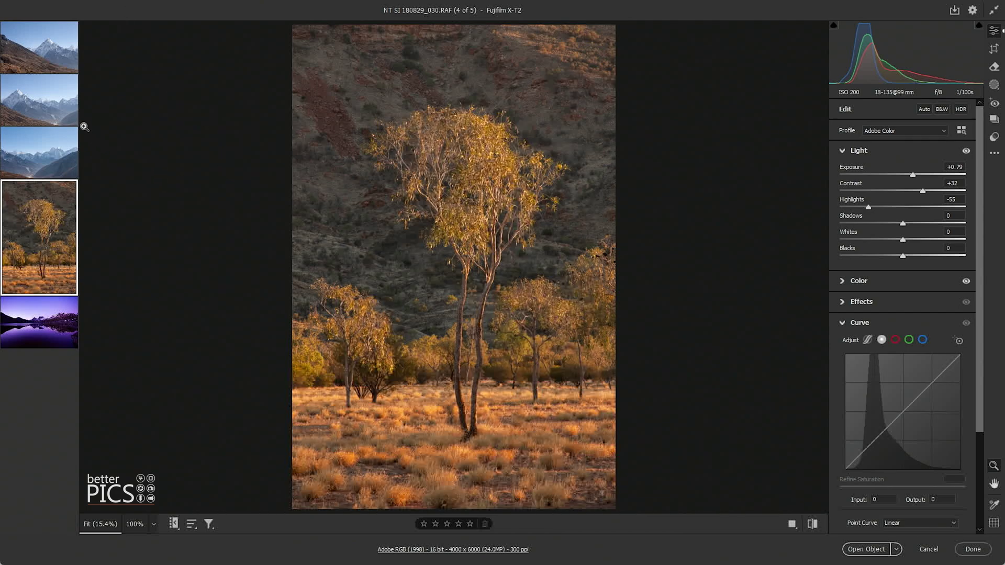
{"action": "left_click", "coordinate": [49, 108]}
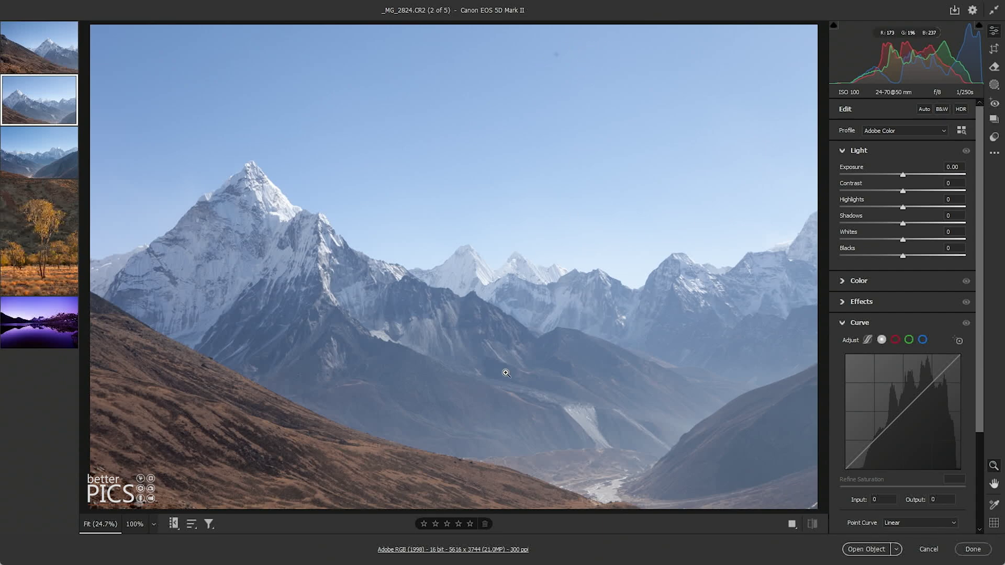
{"action": "left_click", "coordinate": [26, 321]}
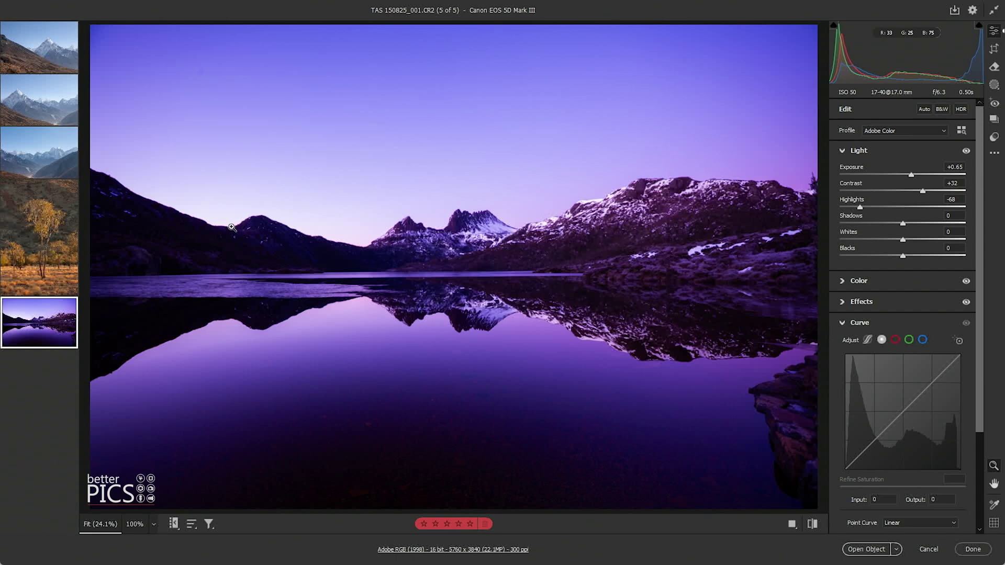
{"action": "left_click", "coordinate": [18, 104]}
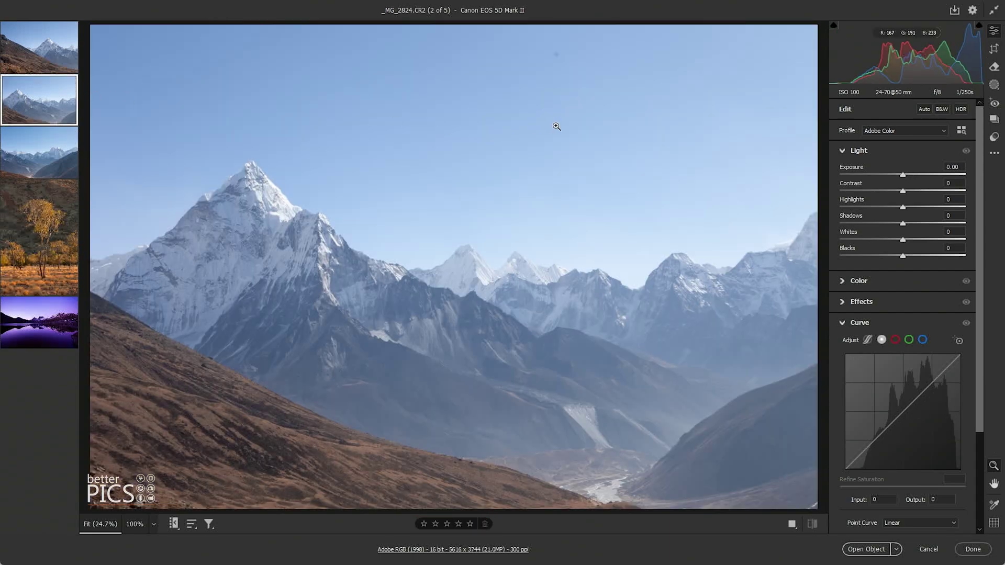
Erase the dust spot high in the sky of _MG_2824.CR2 with Generative Remove.
{"action": "left_click", "coordinate": [993, 68]}
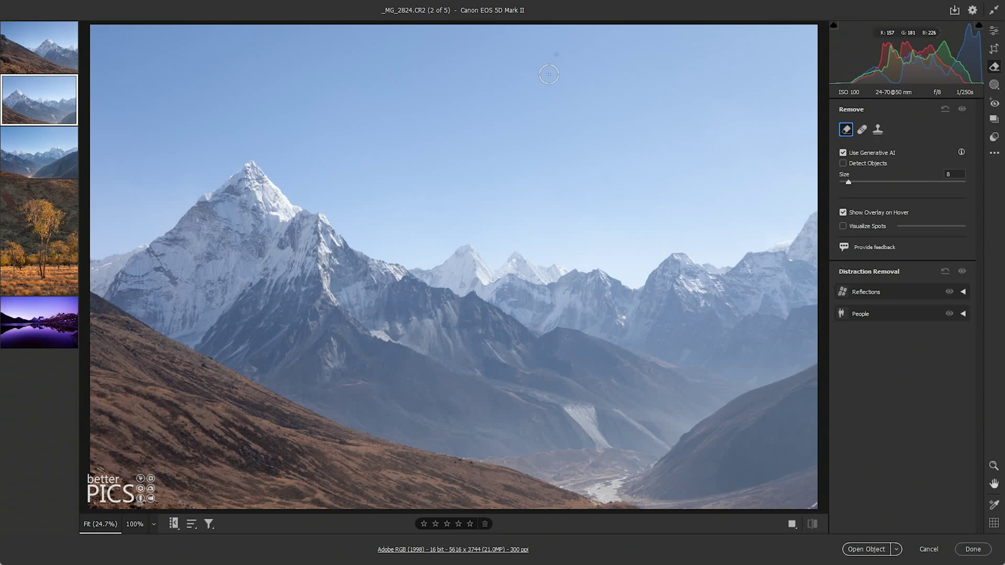
{"action": "left_click", "coordinate": [557, 54]}
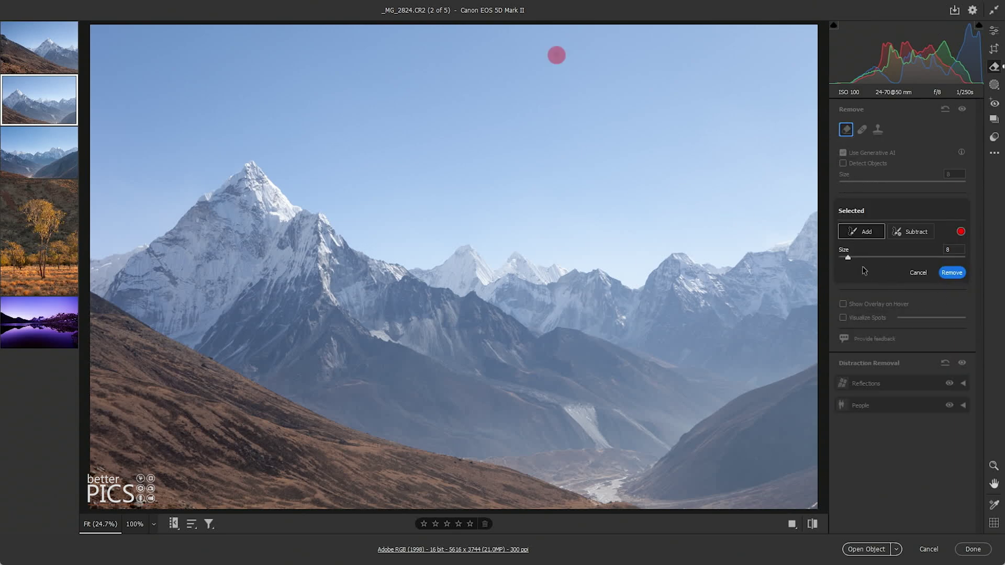
{"action": "left_click", "coordinate": [954, 271]}
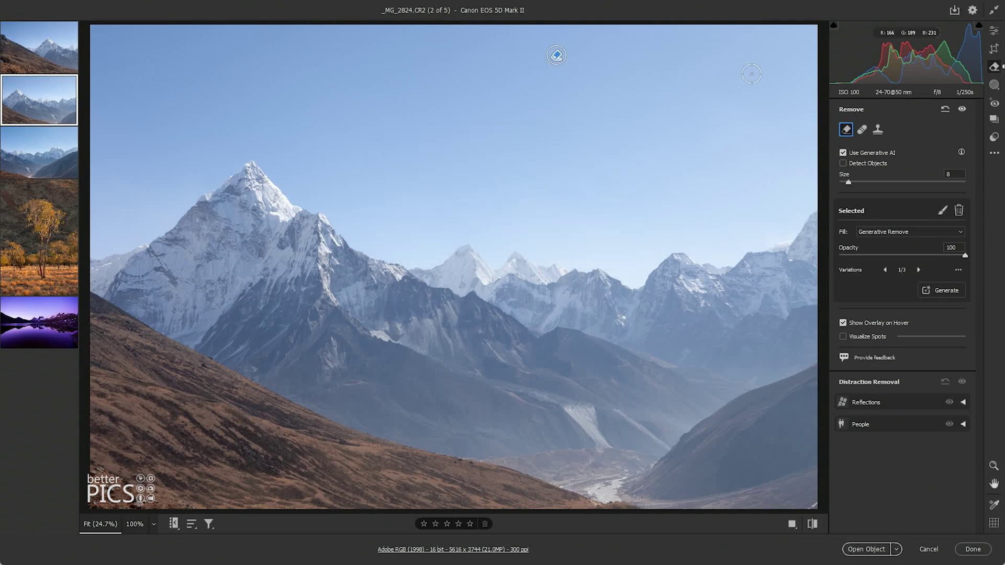
Reset all removals, then try a Heal spot on the sky dust spot and delete it.
{"action": "left_click", "coordinate": [945, 110]}
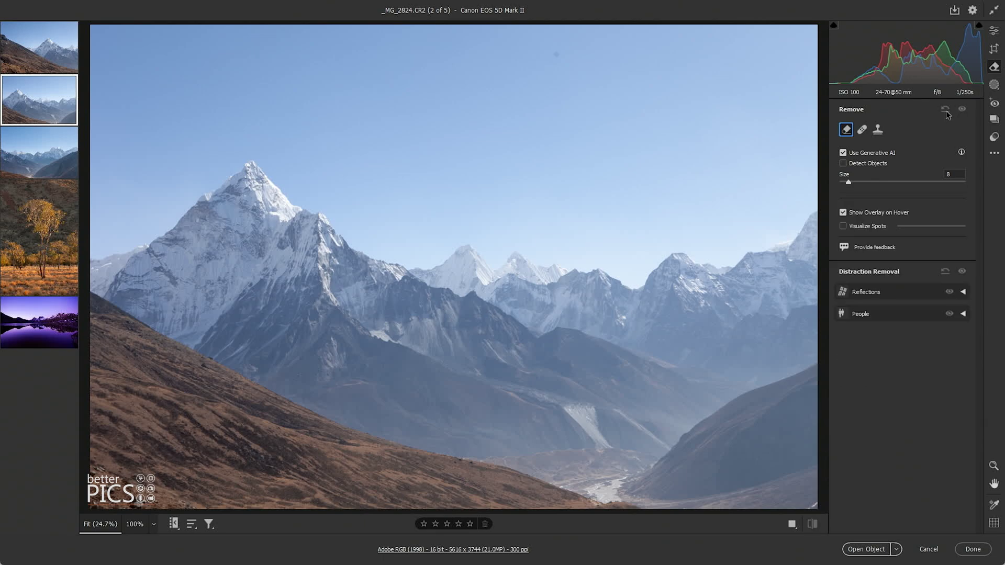
{"action": "left_click", "coordinate": [860, 131]}
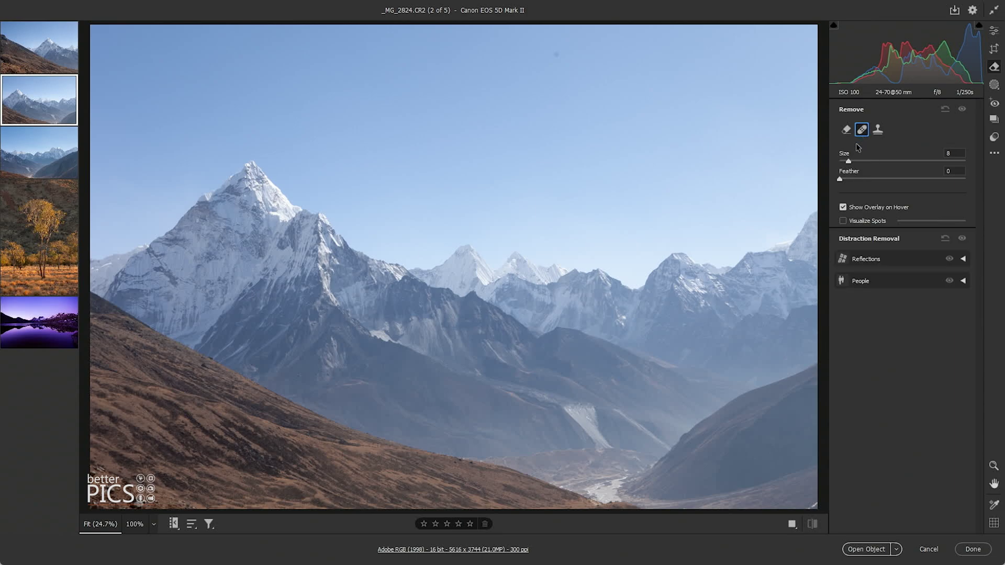
{"action": "left_click", "coordinate": [558, 55]}
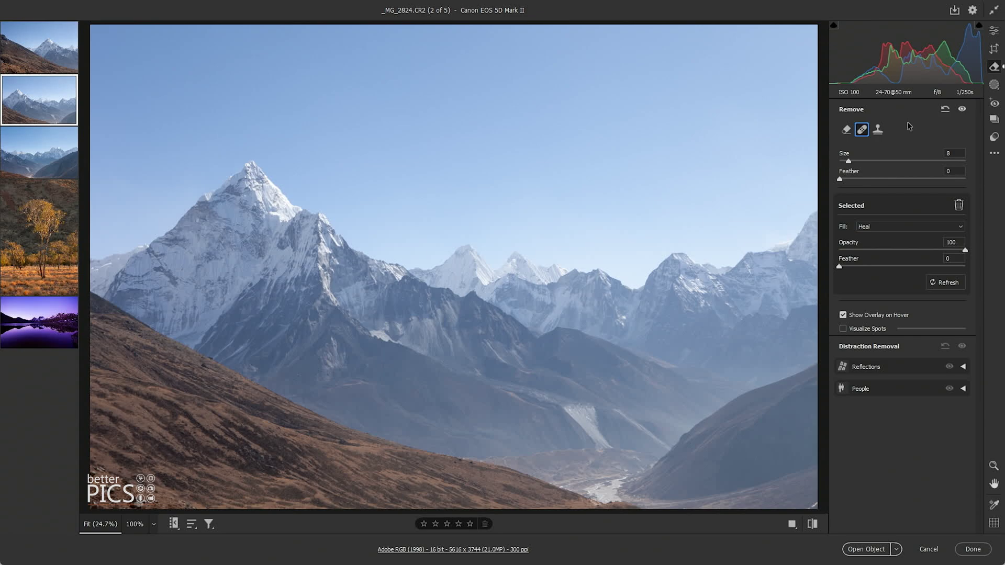
{"action": "left_click", "coordinate": [679, 22]}
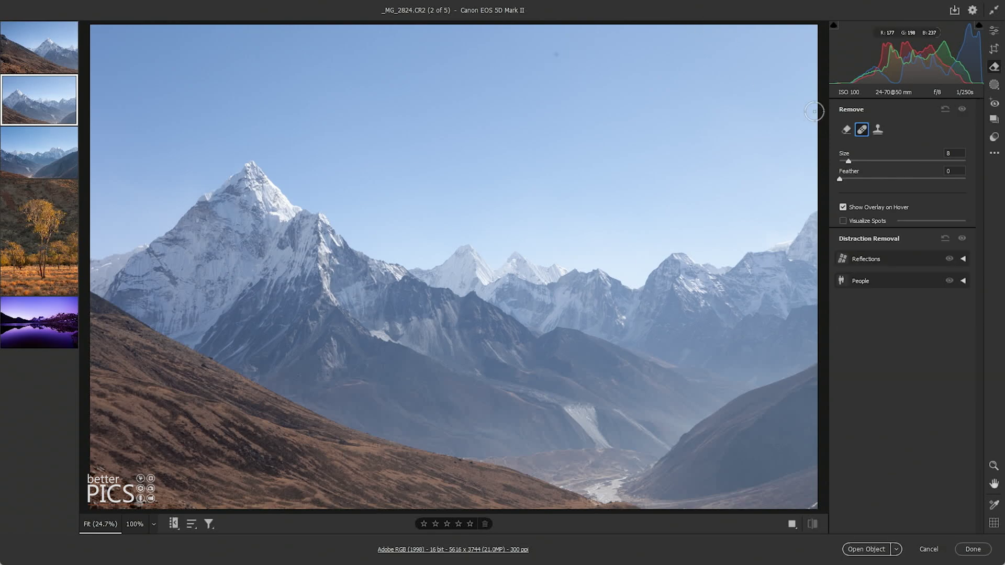
Try a Clone spot on the sky dust, delete it, and reselect Generative AI removal.
{"action": "left_click", "coordinate": [877, 131]}
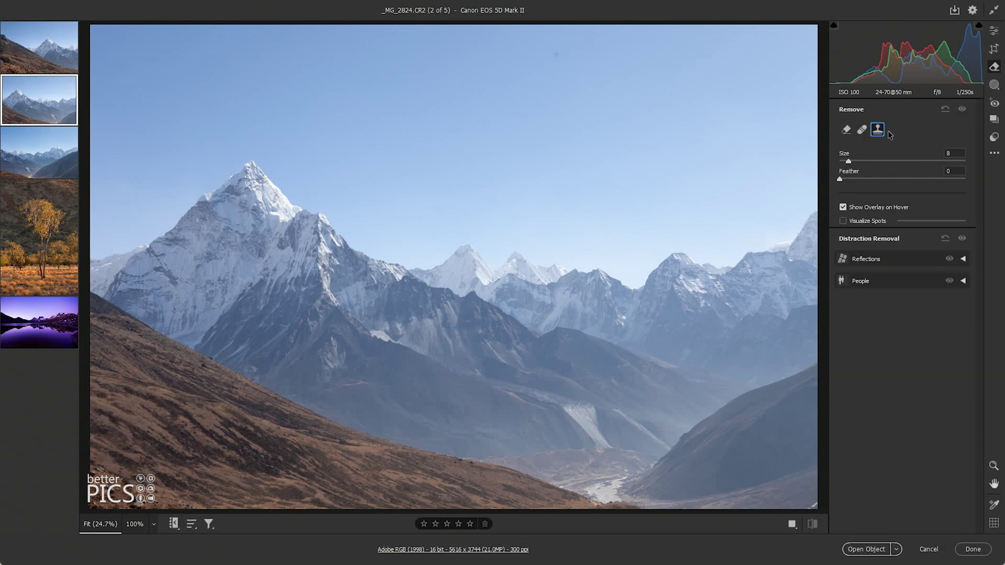
{"action": "left_click", "coordinate": [556, 56]}
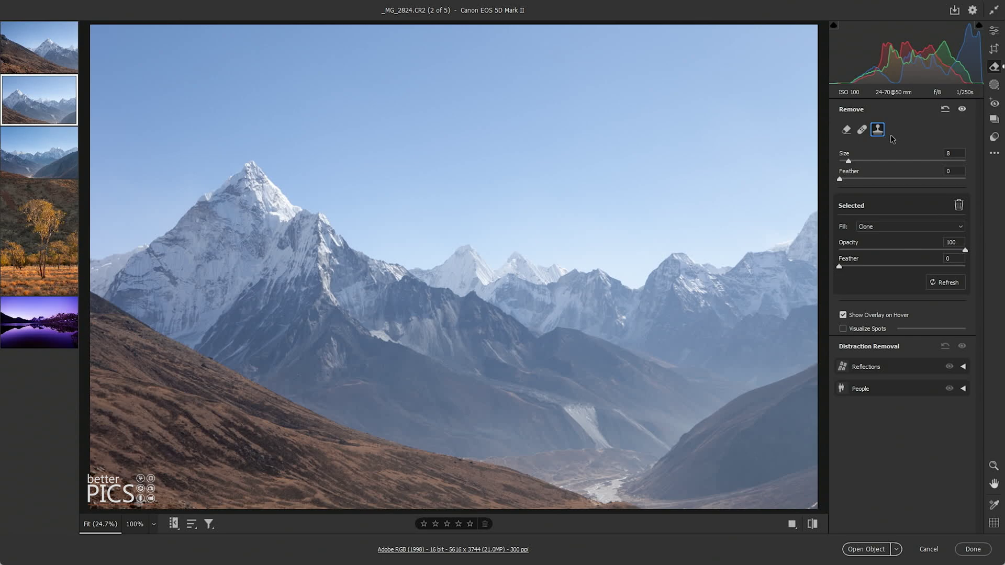
{"action": "key", "text": "Delete"}
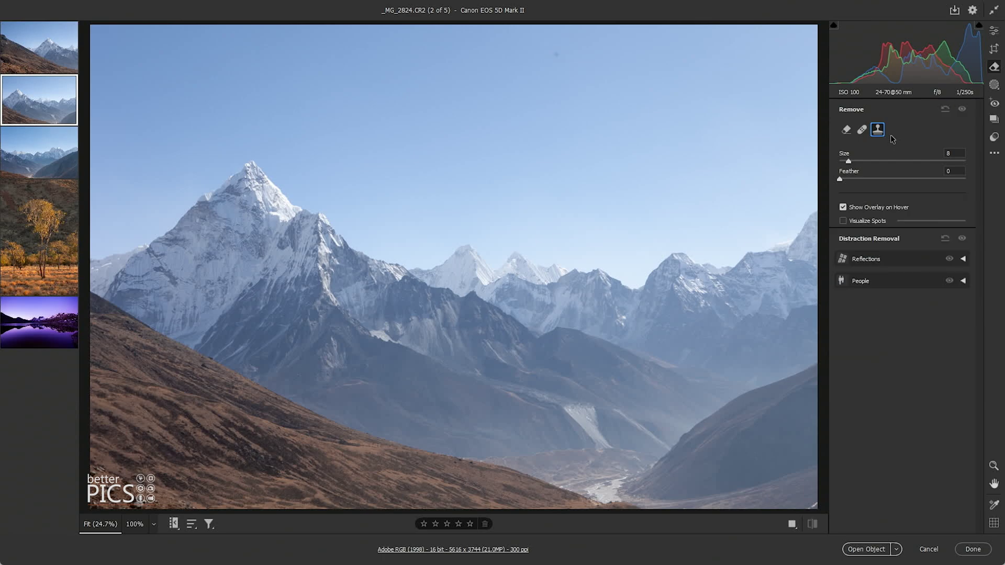
{"action": "left_click", "coordinate": [845, 129]}
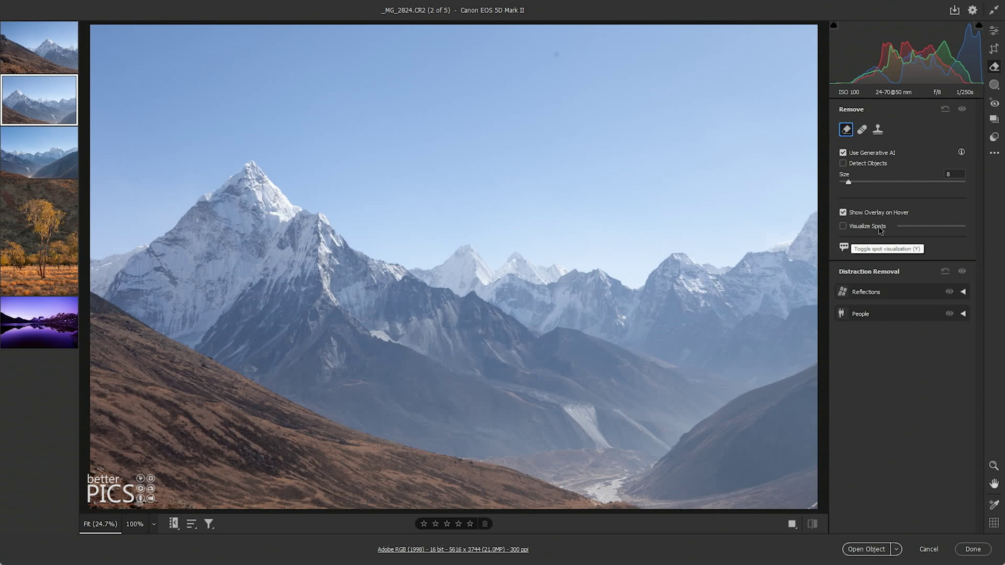
Turn on Visualize Spots and raise its threshold to expose the dust spots in the sky.
{"action": "left_click", "coordinate": [843, 226]}
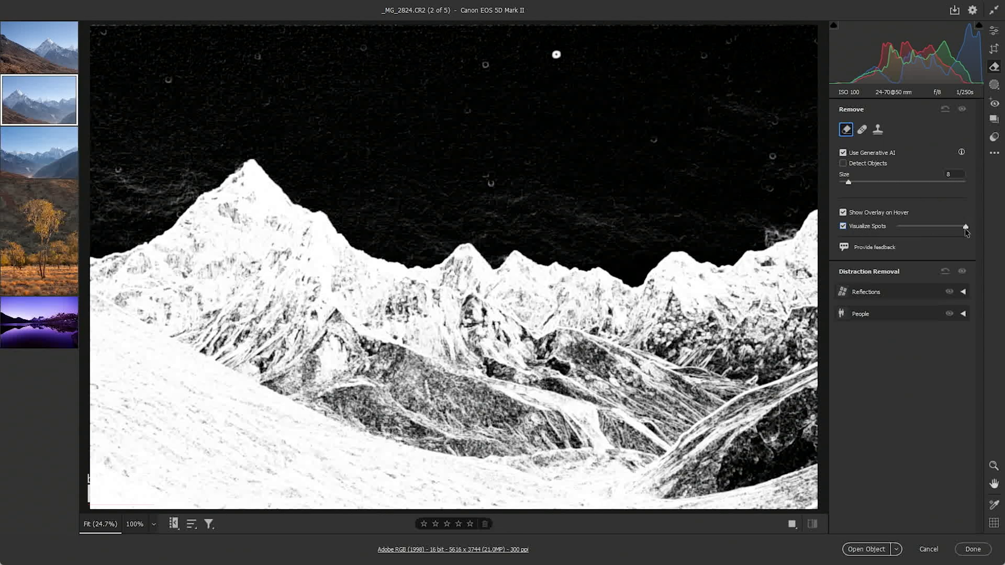
{"action": "left_click_drag", "start_coordinate": [965, 228], "coordinate": [930, 231]}
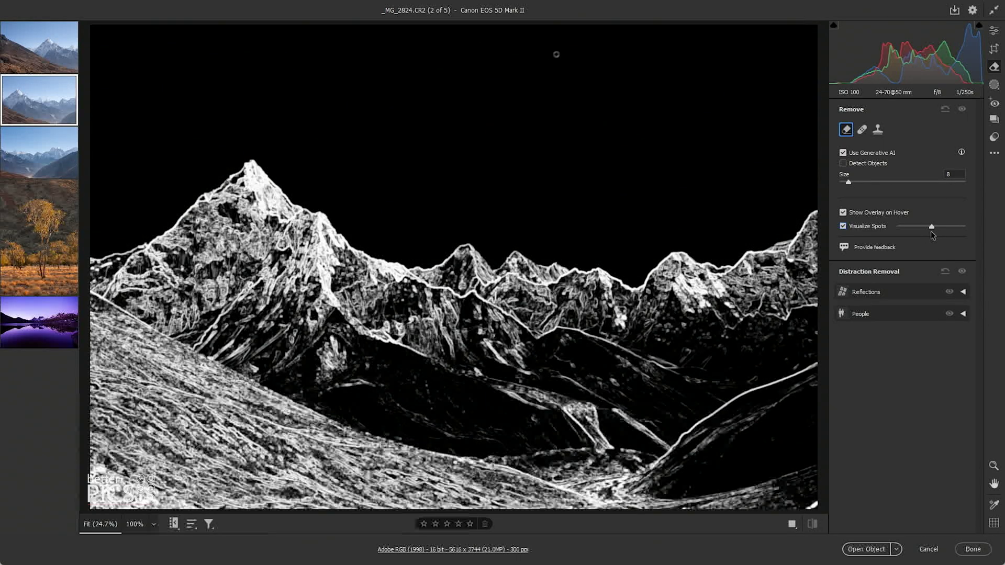
{"action": "left_click", "coordinate": [842, 226]}
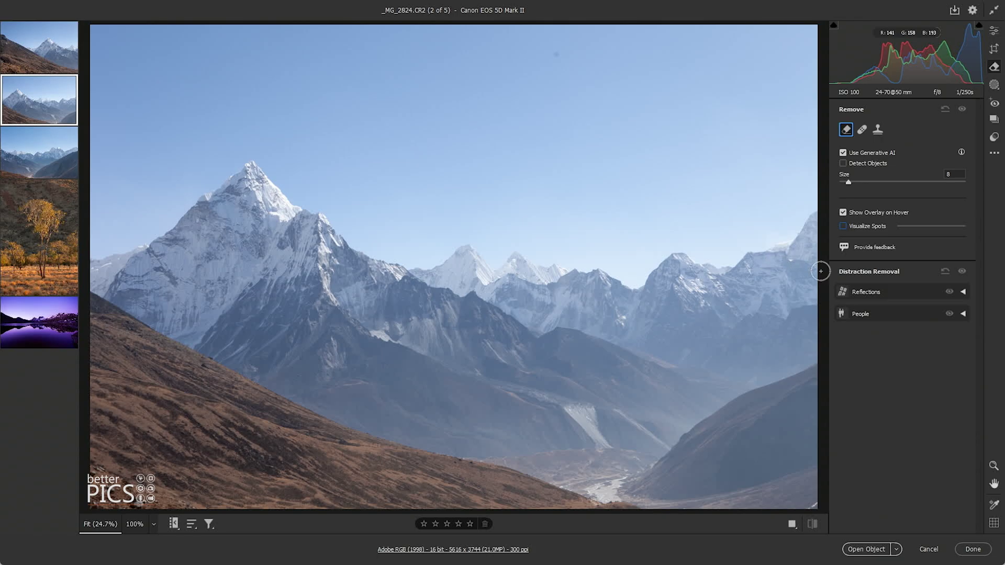
{"action": "left_click", "coordinate": [853, 225]}
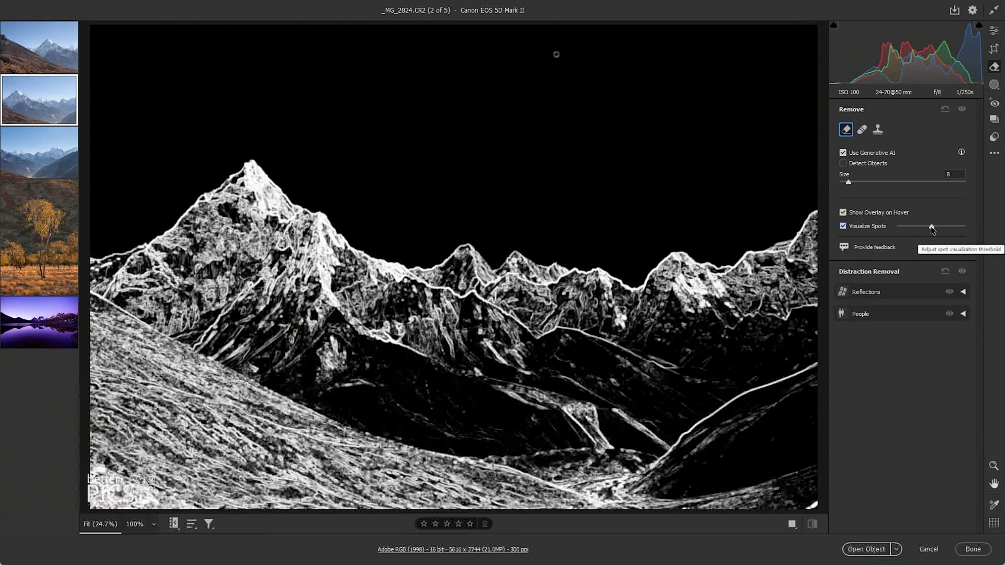
{"action": "left_click_drag", "start_coordinate": [931, 227], "coordinate": [967, 226]}
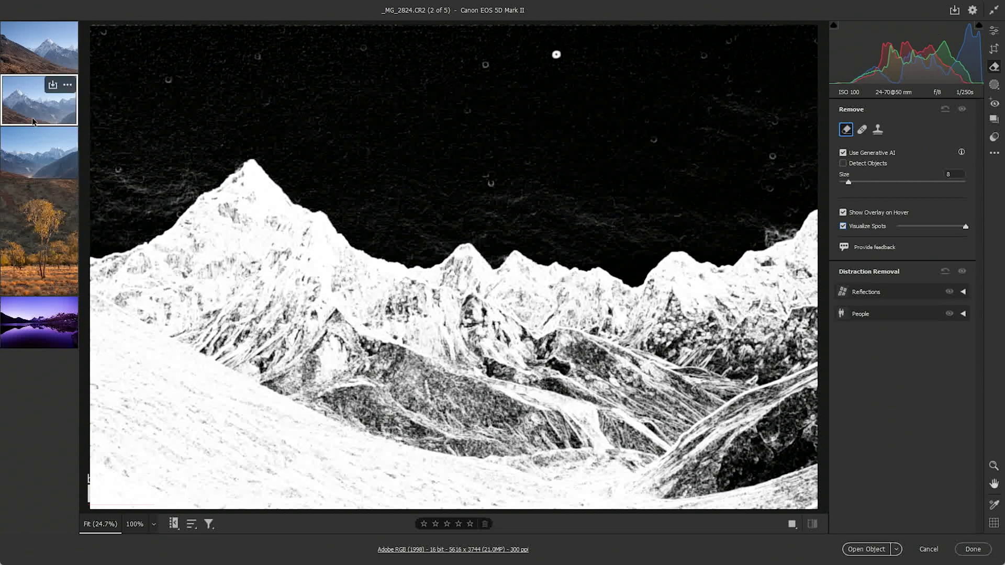
Turn Visualize Spots off, view the three Himalayan shots, and settle back on _MG_2824.CR2.
{"action": "left_click", "coordinate": [843, 226]}
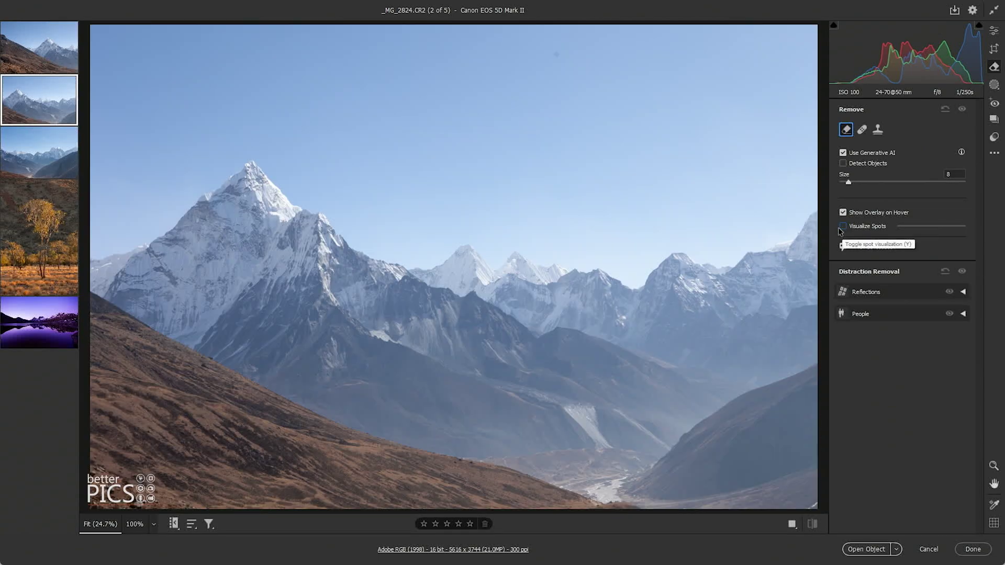
{"action": "left_click", "coordinate": [31, 48]}
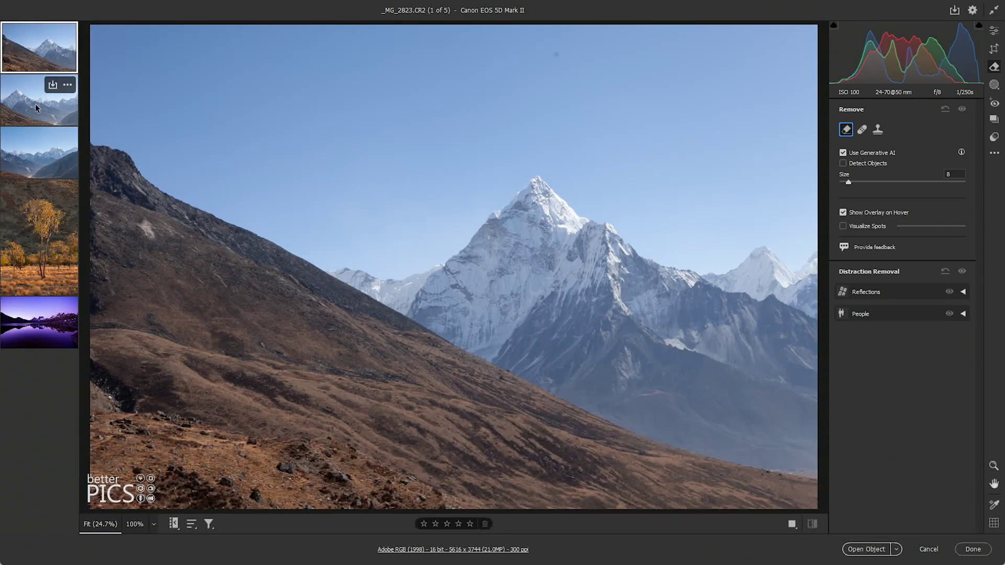
{"action": "left_click", "coordinate": [35, 107]}
{"action": "left_click", "coordinate": [39, 166]}
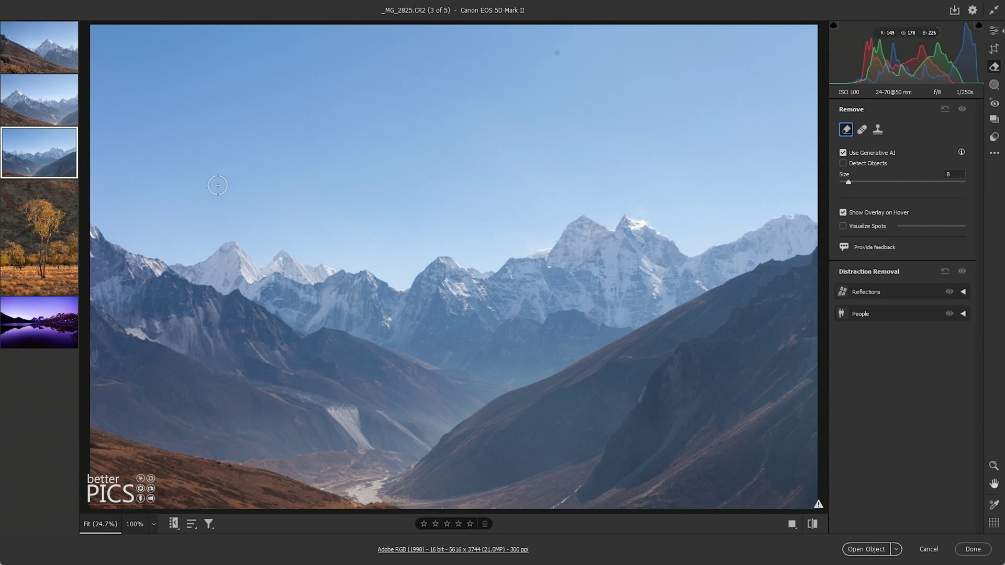
{"action": "left_click", "coordinate": [20, 105]}
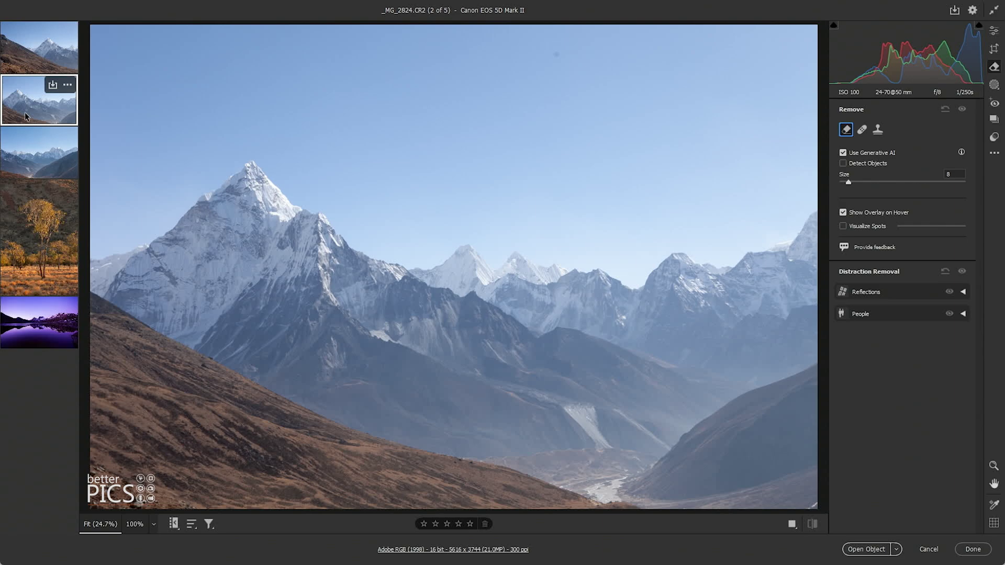
With Visualize Spots on, erase four sky dust spots on _MG_2824.CR2 with Generative Remove.
{"action": "left_click", "coordinate": [842, 226]}
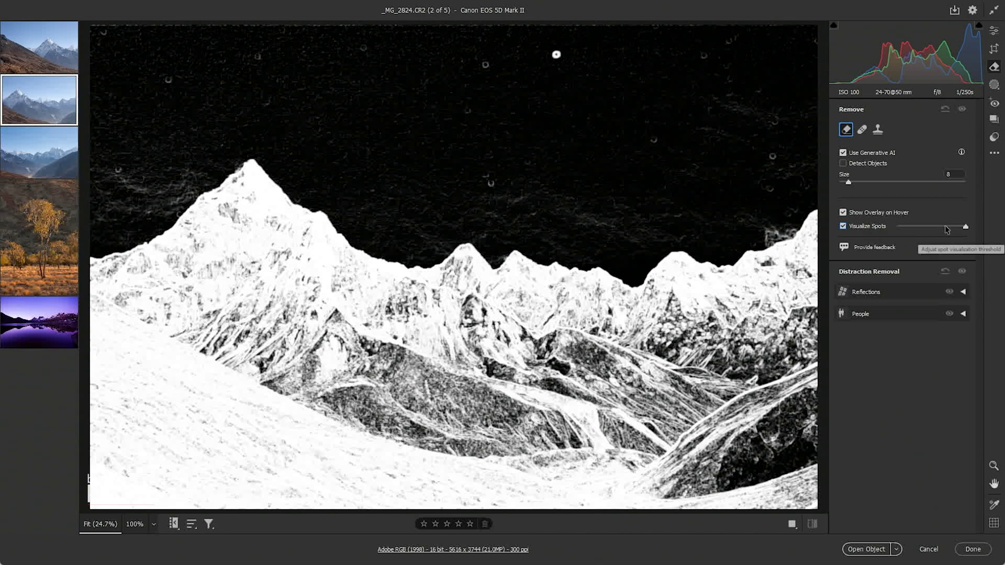
{"action": "left_click", "coordinate": [556, 55]}
{"action": "left_click", "coordinate": [952, 272]}
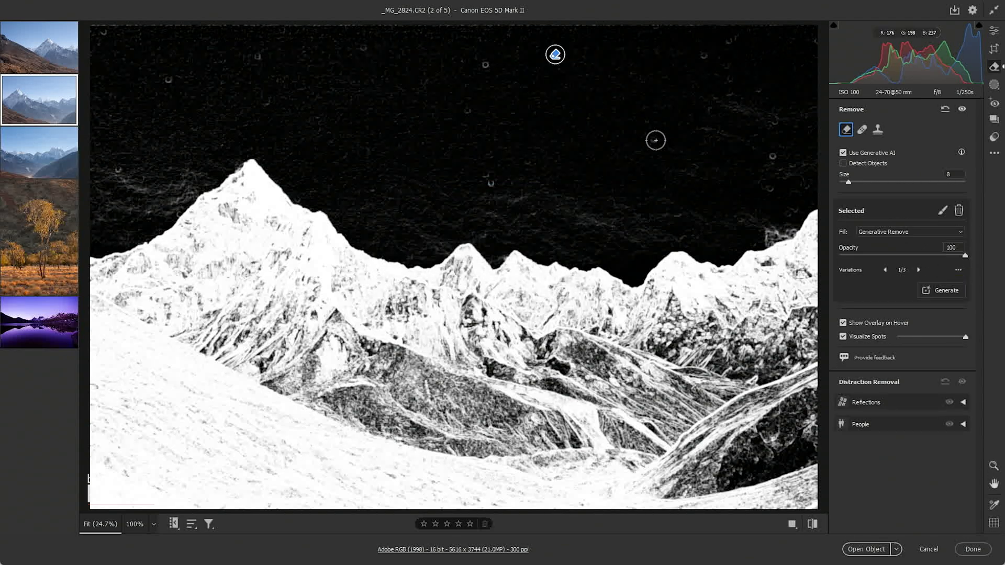
{"action": "left_click", "coordinate": [657, 140]}
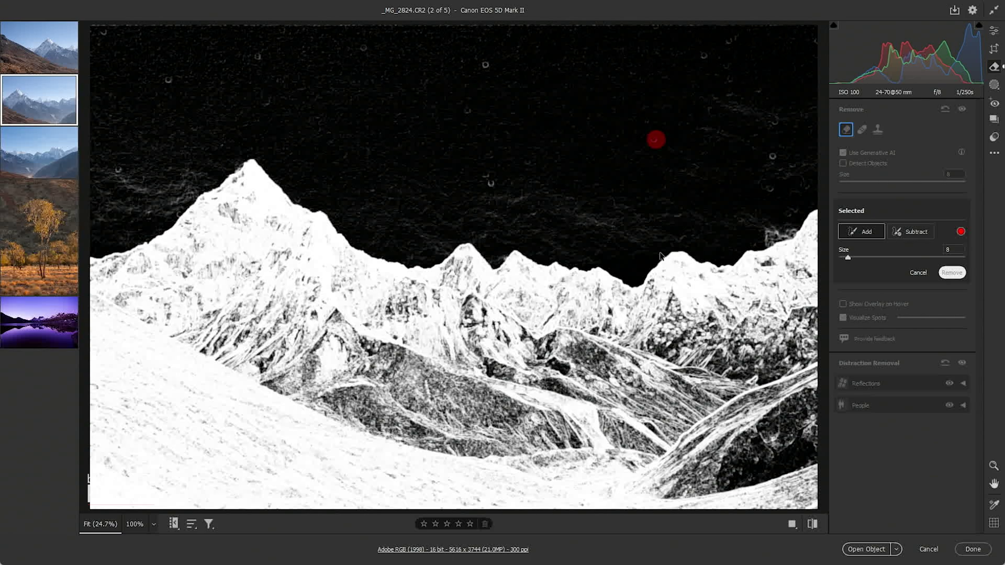
{"action": "key", "text": "Return"}
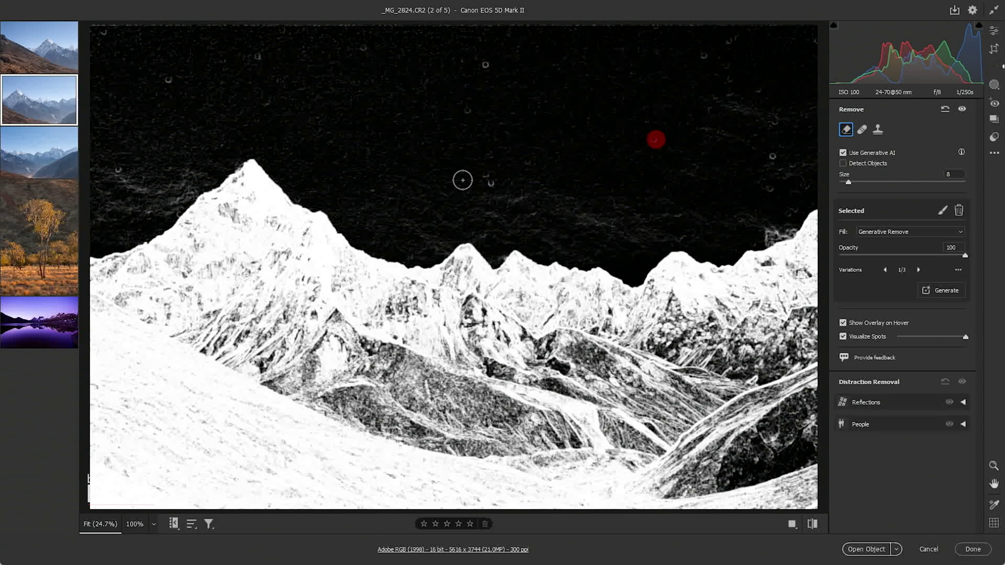
{"action": "left_click", "coordinate": [488, 179]}
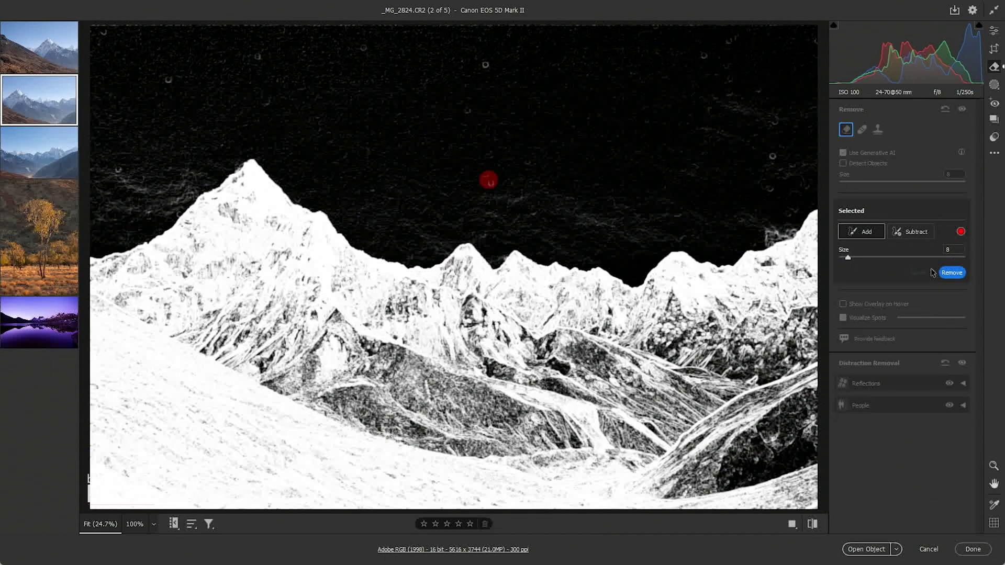
{"action": "left_click", "coordinate": [952, 273]}
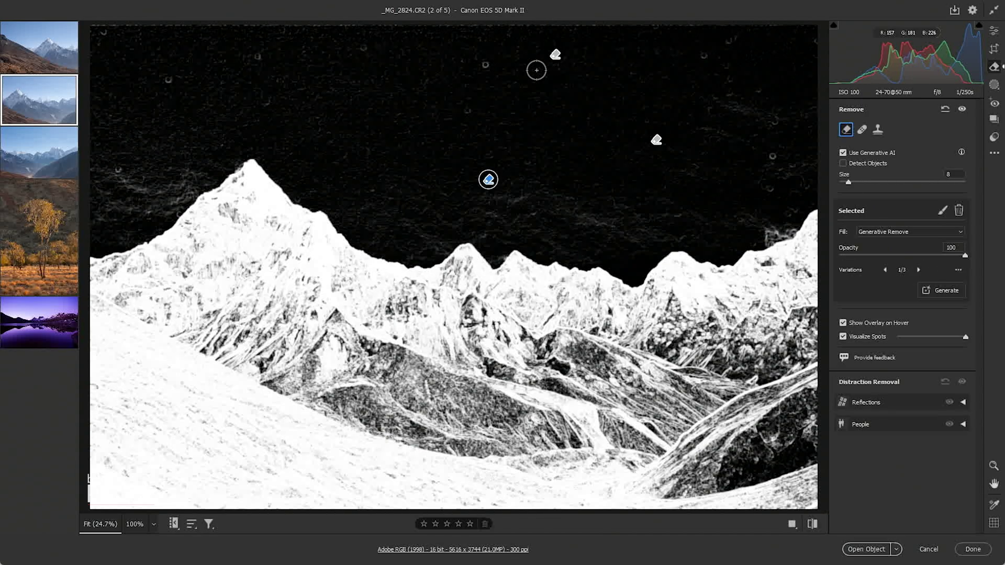
{"action": "left_click", "coordinate": [486, 65]}
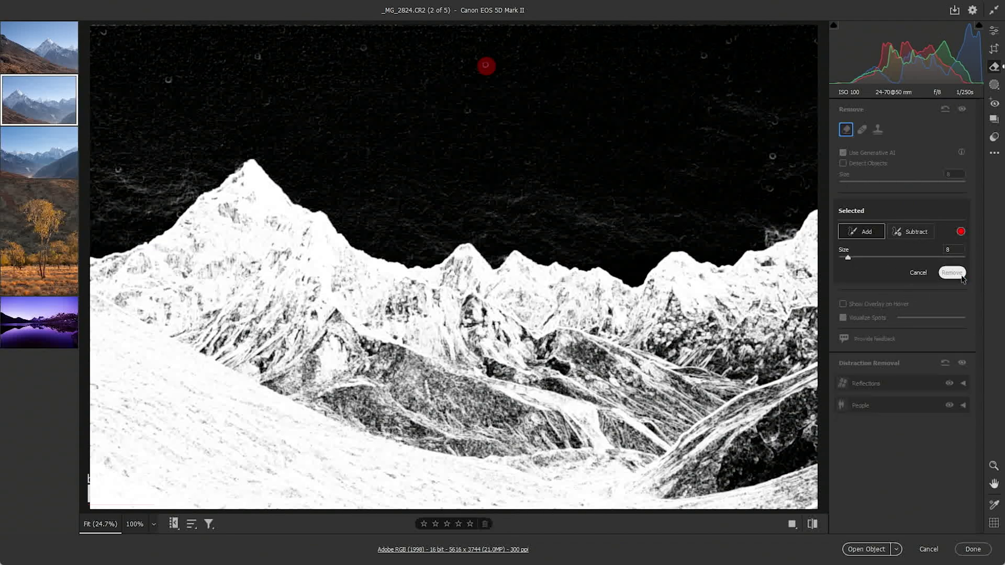
{"action": "key", "text": "Return"}
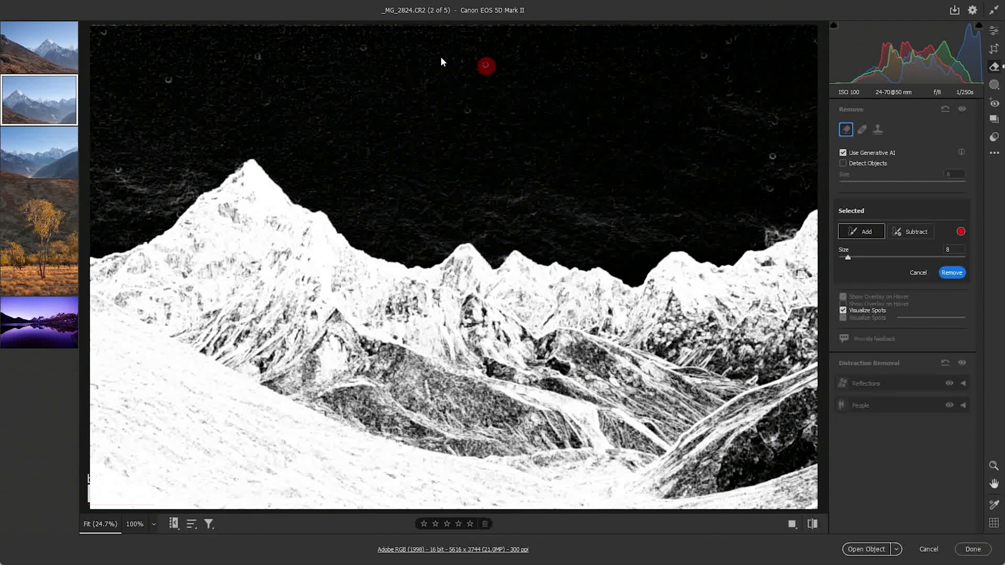
Resize the removal brush and erase another dust spot high in the sky.
{"action": "key", "text": "Escape"}
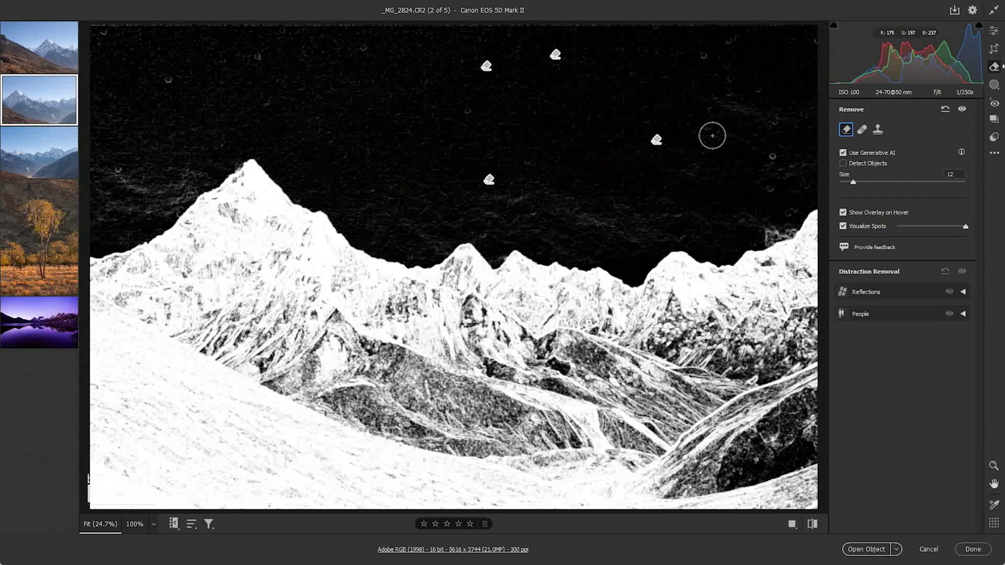
{"action": "left_click_drag", "start_coordinate": [849, 182], "coordinate": [848, 183]}
{"action": "left_click", "coordinate": [256, 55]}
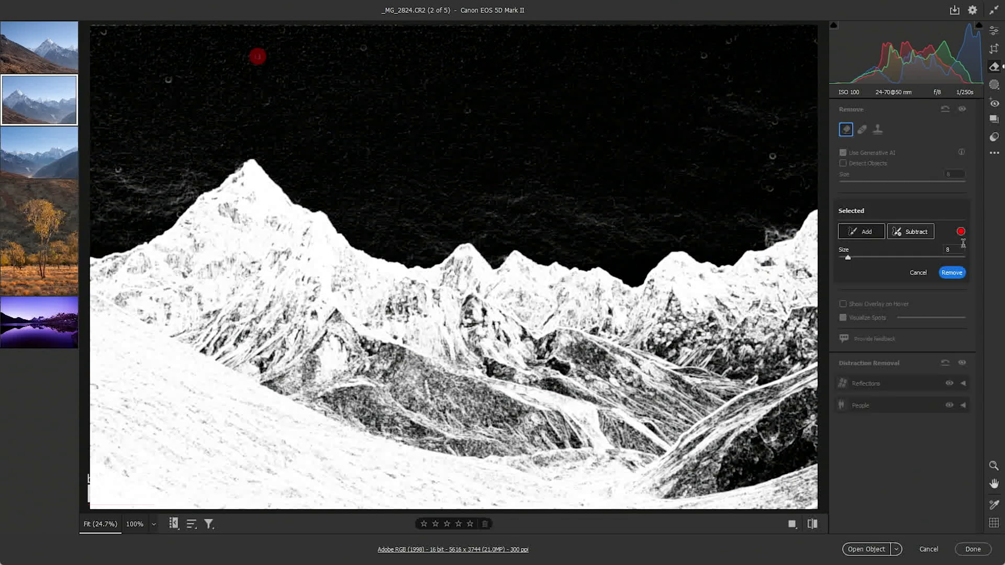
{"action": "left_click", "coordinate": [952, 272]}
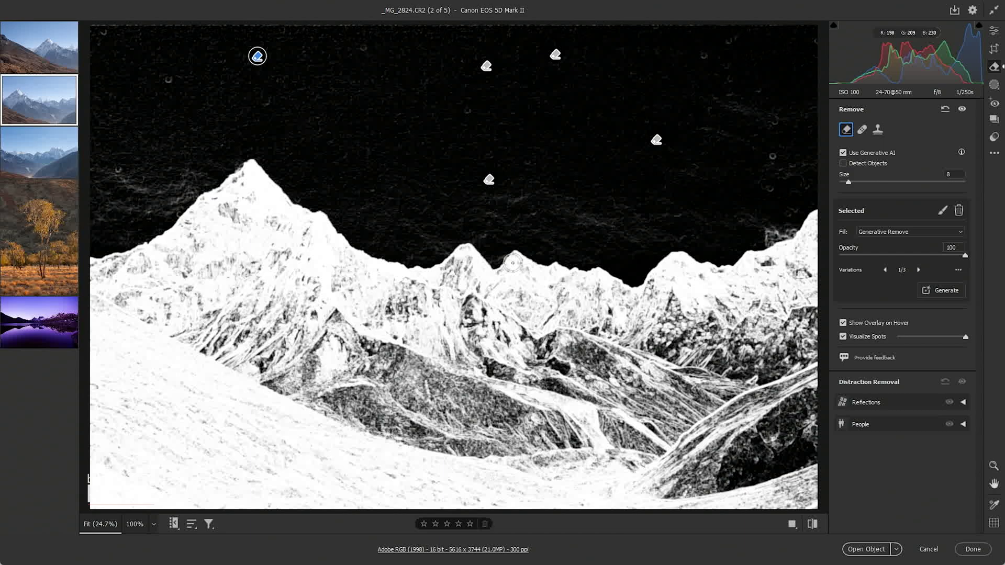
Open the lake photo TAS 150825_001.CR2 and erase three of its sky dust spots.
{"action": "left_click", "coordinate": [36, 331]}
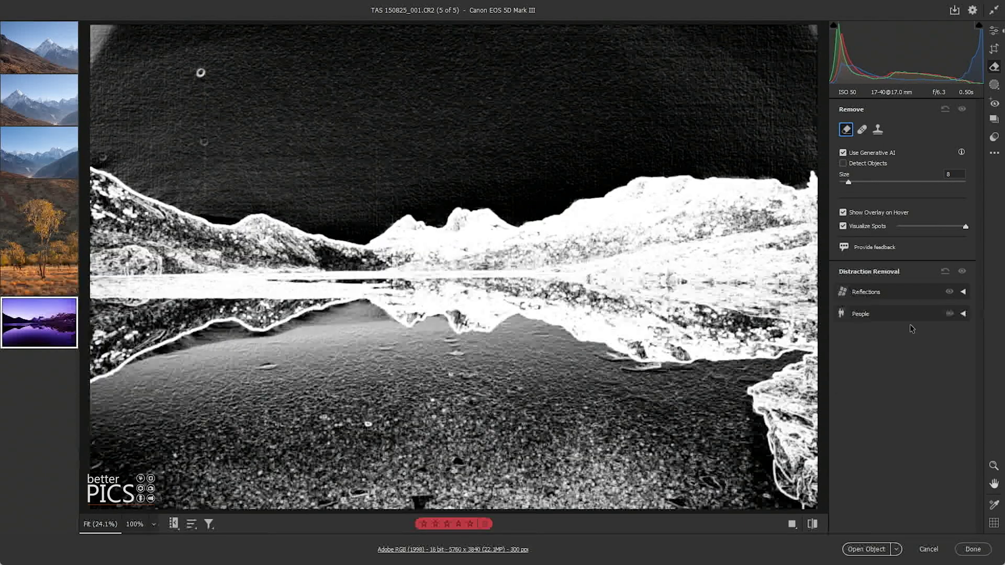
{"action": "left_click", "coordinate": [842, 226]}
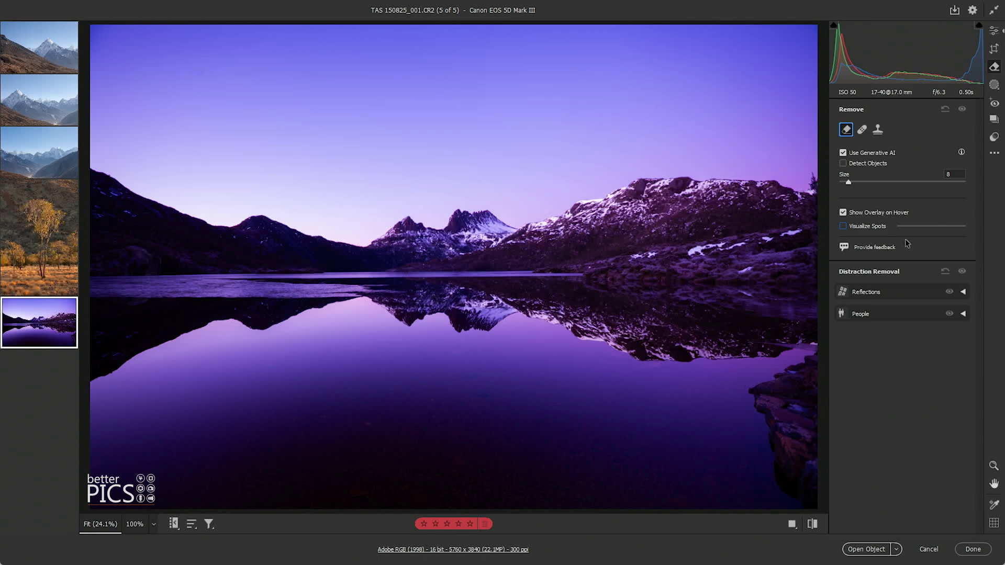
{"action": "left_click", "coordinate": [871, 227]}
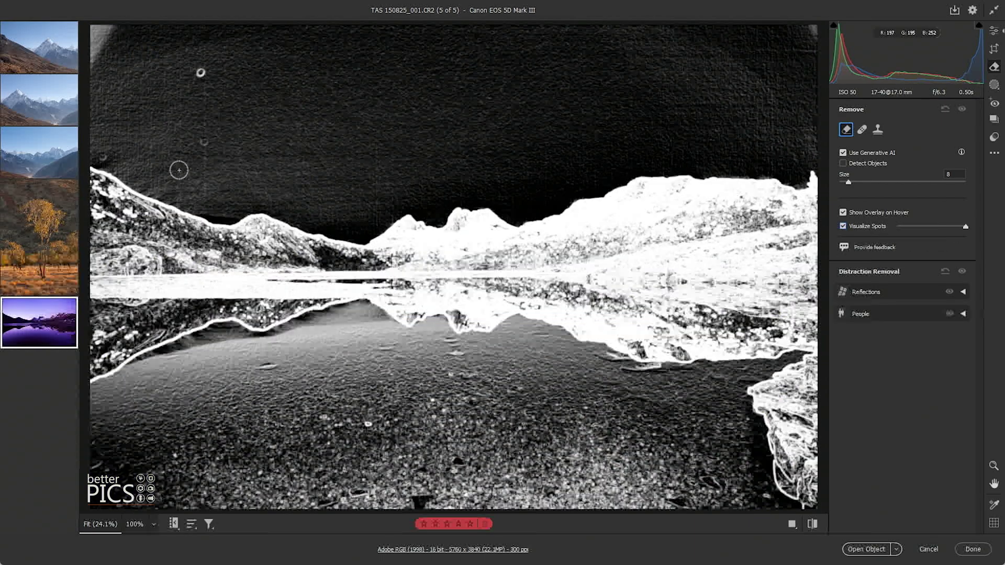
{"action": "left_click", "coordinate": [203, 142]}
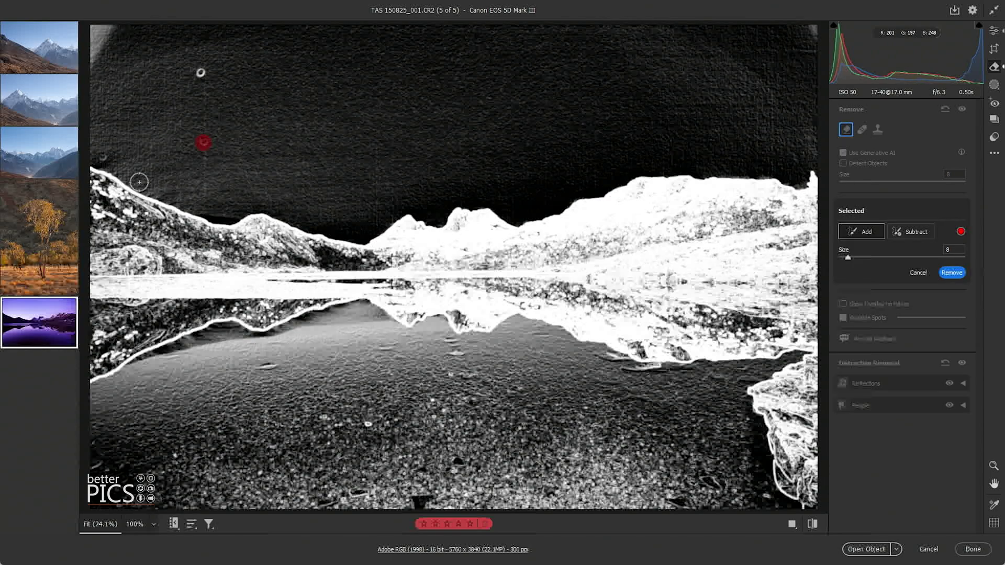
{"action": "left_click", "coordinate": [951, 272]}
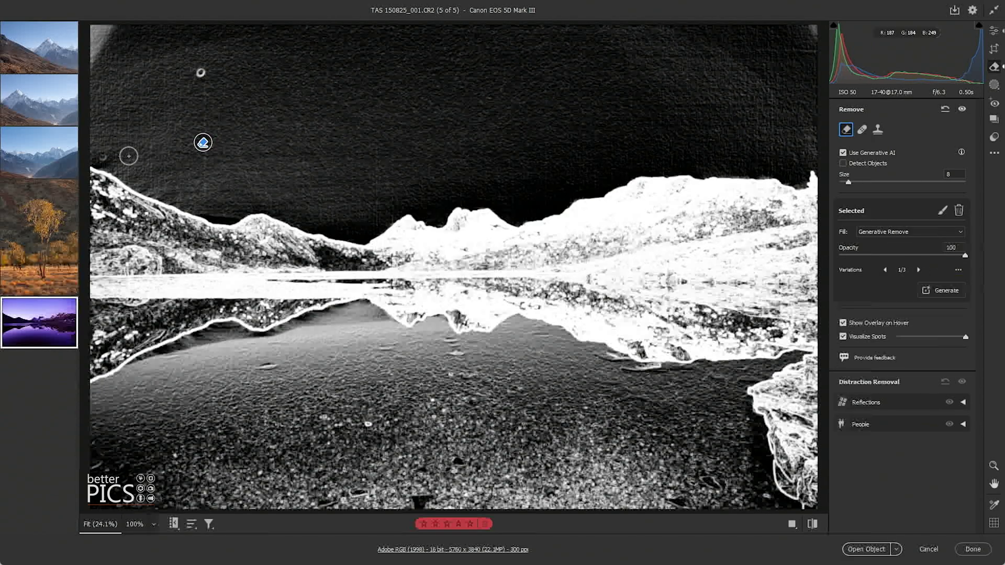
{"action": "left_click", "coordinate": [103, 155]}
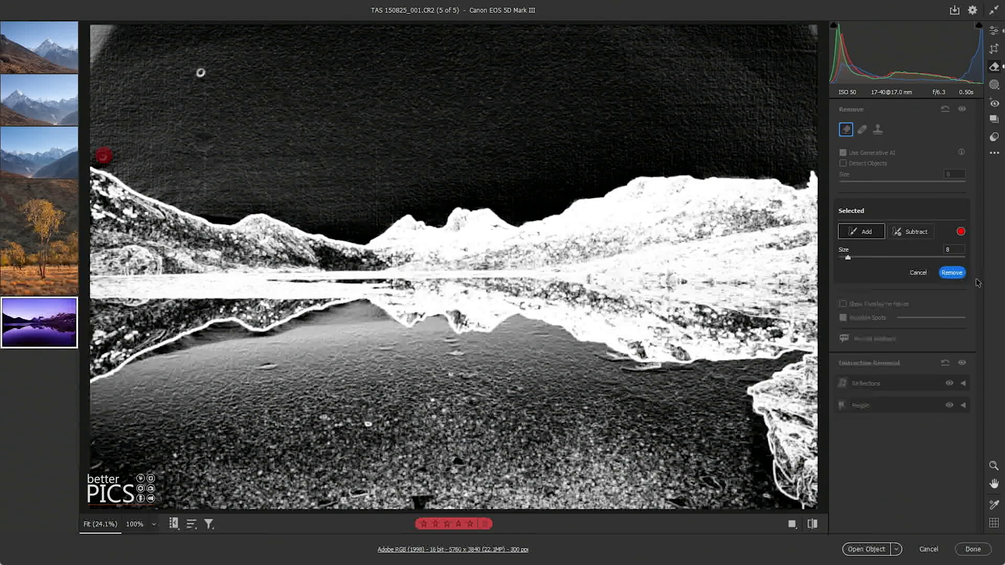
{"action": "left_click", "coordinate": [951, 273]}
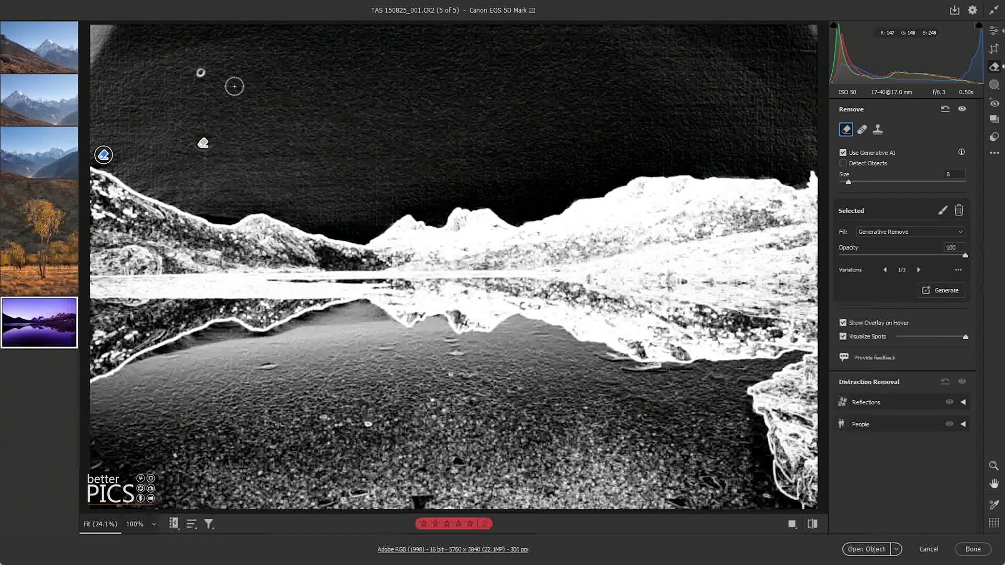
{"action": "left_click", "coordinate": [200, 72]}
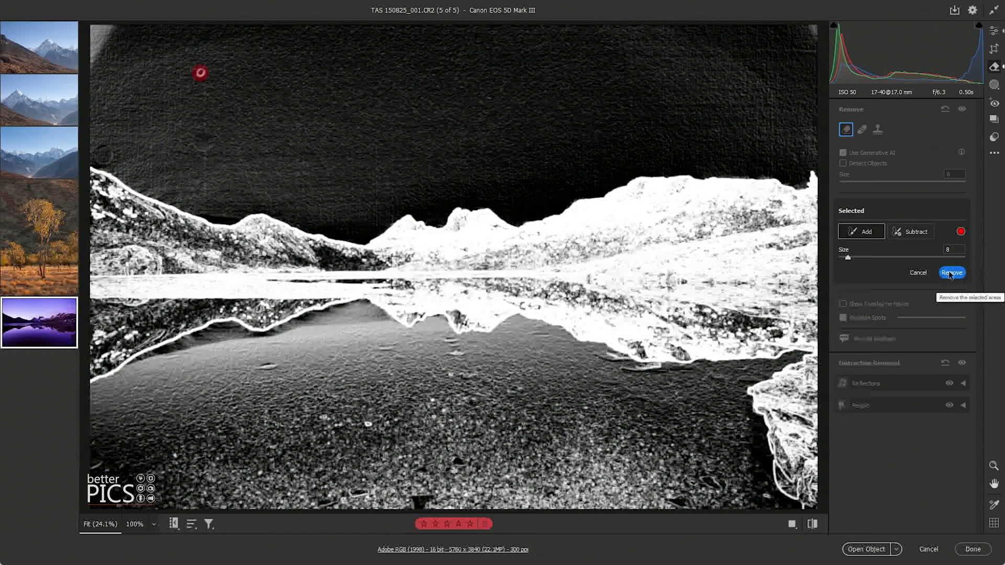
{"action": "left_click", "coordinate": [951, 273]}
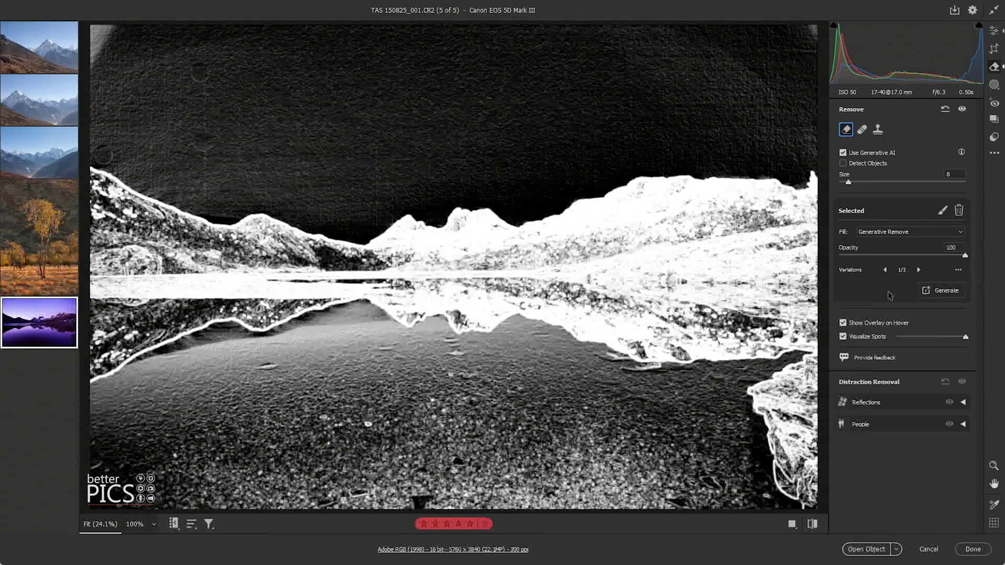
Return the lake photo to normal colour, zoom in to inspect the sky, then fit it to view.
{"action": "left_click", "coordinate": [850, 338]}
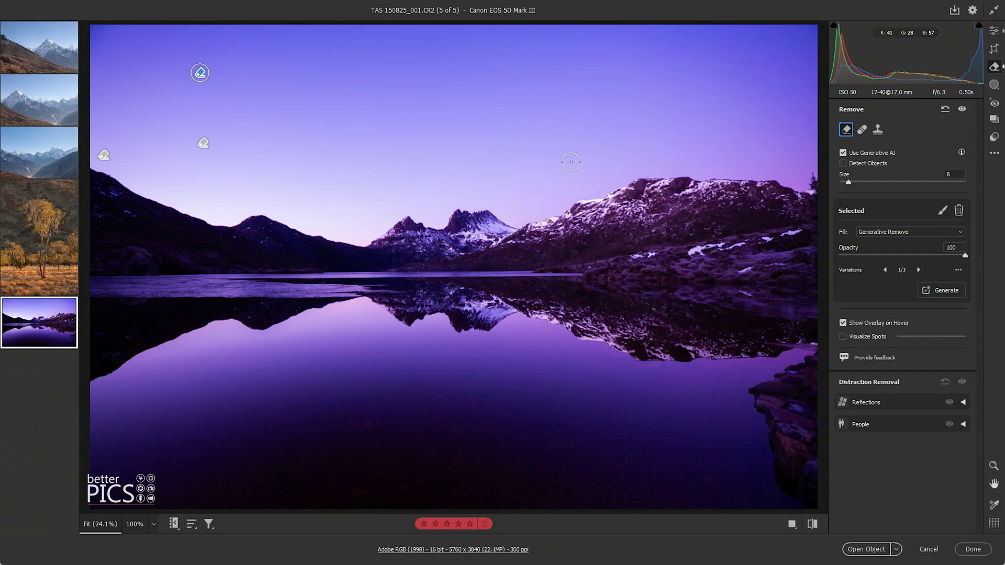
{"action": "mouse_move", "coordinate": [206, 144]}
{"action": "left_mouse_down"}
{"action": "mouse_move", "coordinate": [403, 183]}
{"action": "mouse_move", "coordinate": [446, 312]}
{"action": "left_mouse_up"}
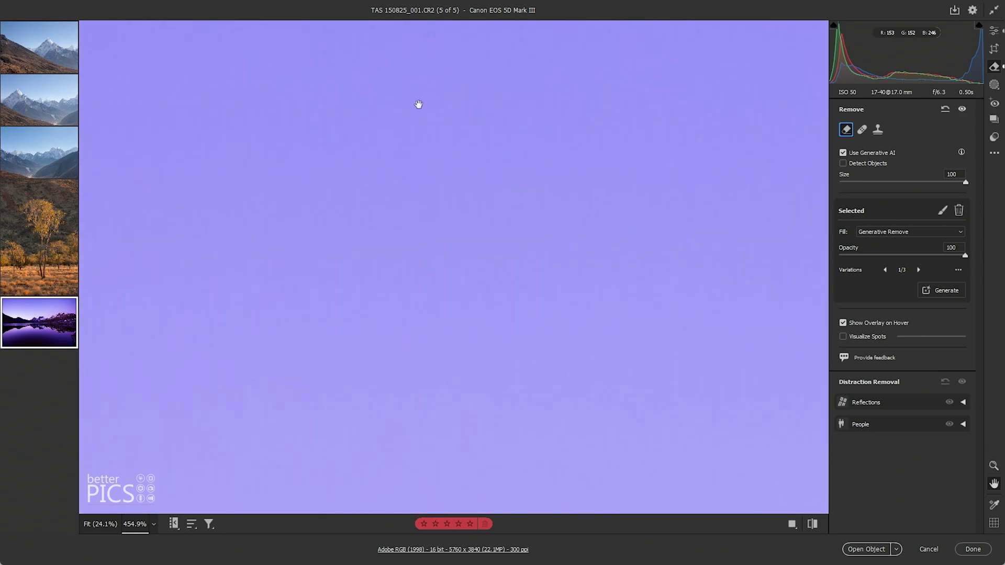
{"action": "left_click_drag", "start_coordinate": [417, 101], "coordinate": [381, 199]}
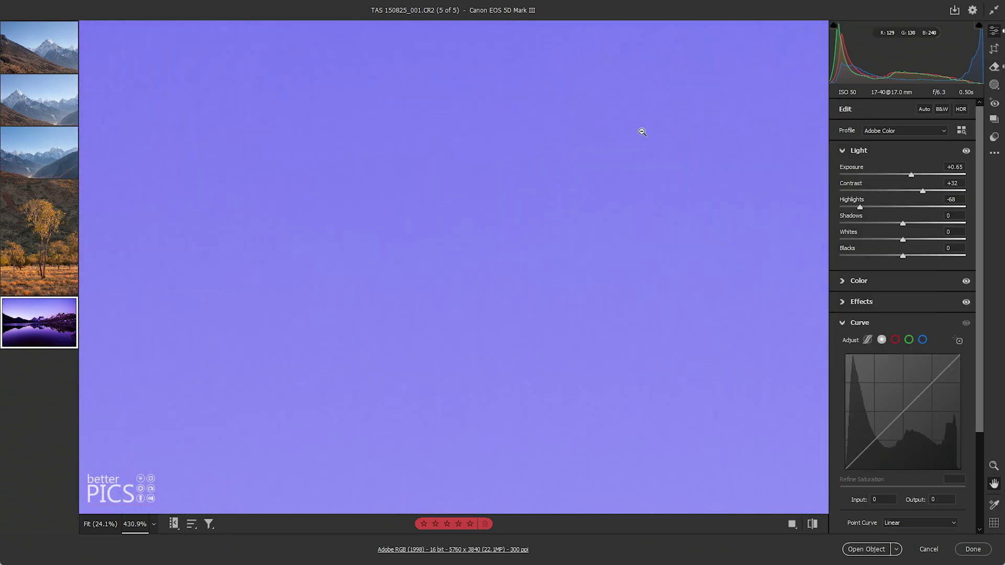
{"action": "left_click", "coordinate": [619, 160], "text": "alt"}
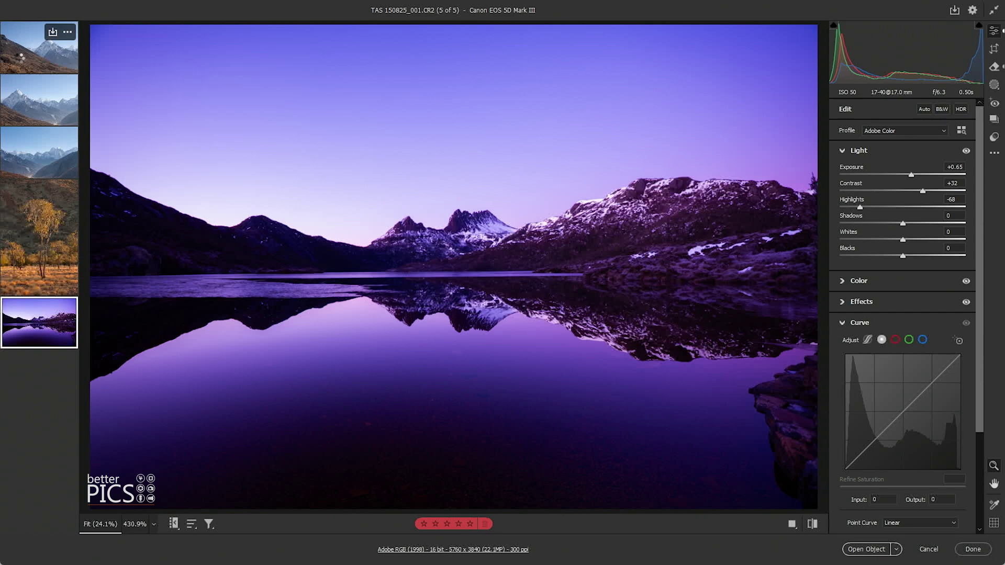
Select the first three Himalayan filmstrip shots and choose Merge to Panorama from the context menu.
{"action": "left_click", "coordinate": [21, 56]}
{"action": "left_click", "coordinate": [42, 155], "text": "shift"}
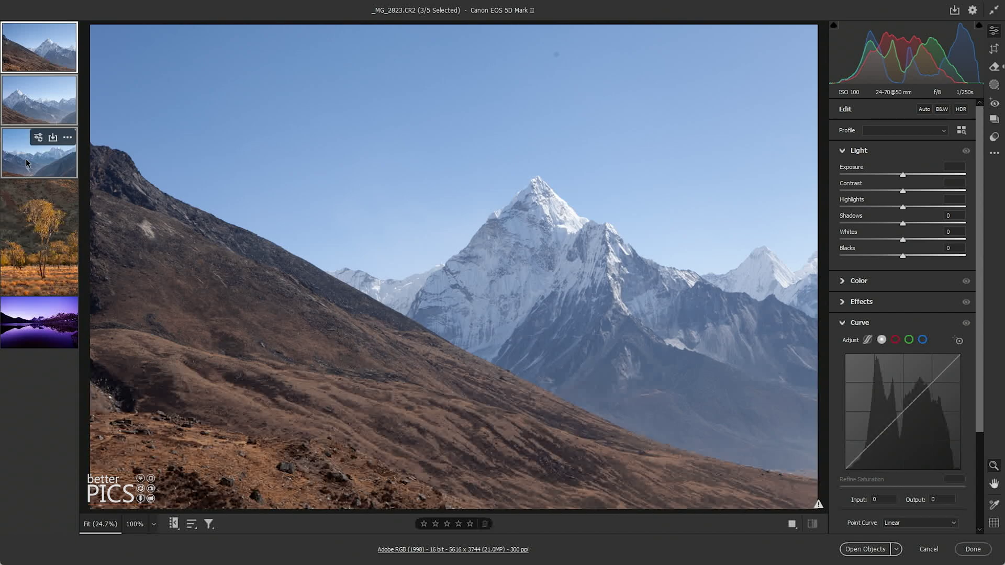
{"action": "right_click", "coordinate": [27, 99]}
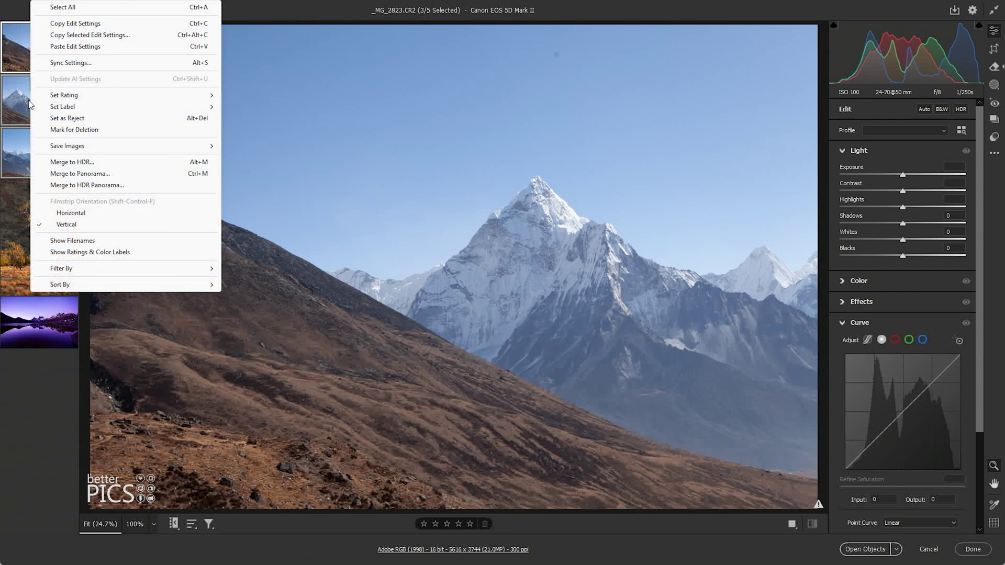
{"action": "left_click", "coordinate": [108, 174]}
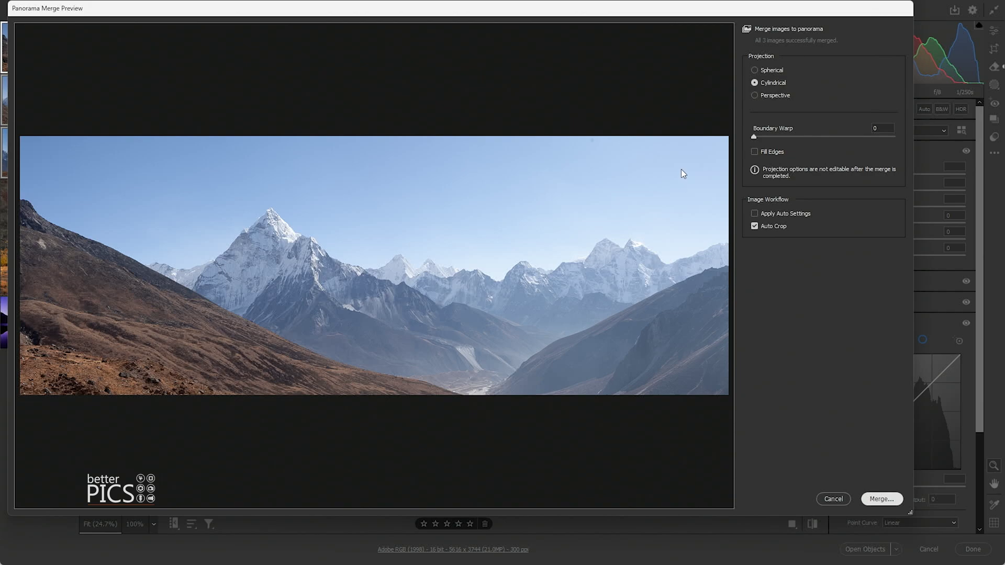
Build the panorama and save it as the DNG file _MG_2823-Pano.dng.
{"action": "key", "text": "Return"}
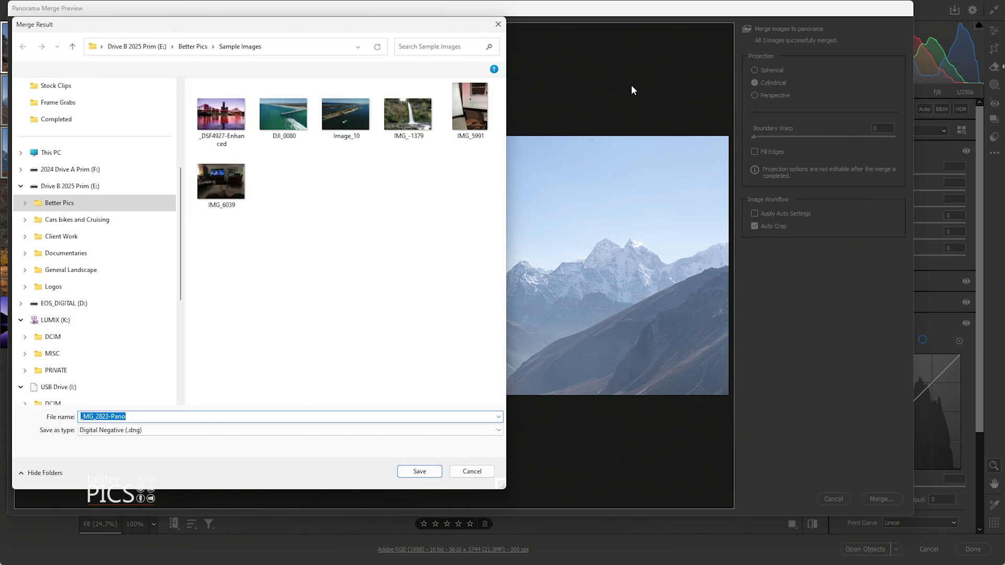
{"action": "key", "text": "Return"}
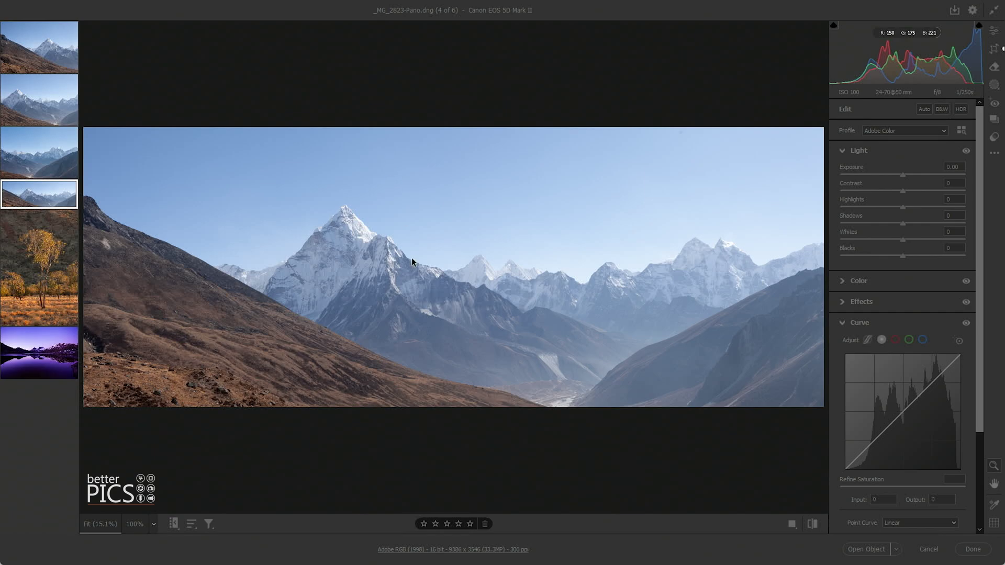
With Visualize Spots on, erase three sky dust spots on _MG_2823-Pano.dng, then return to normal colour.
{"action": "left_click", "coordinate": [996, 68]}
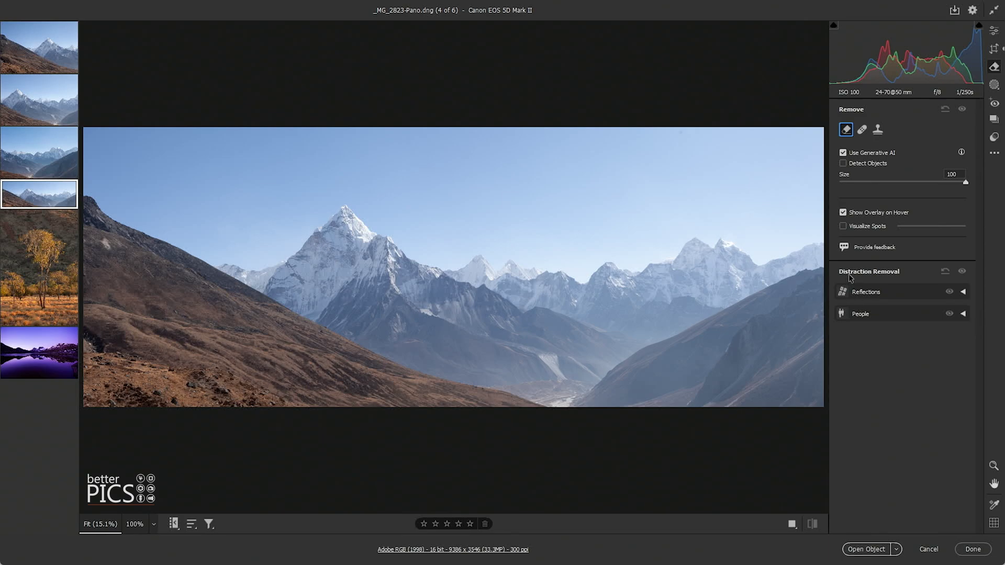
{"action": "left_click", "coordinate": [842, 226]}
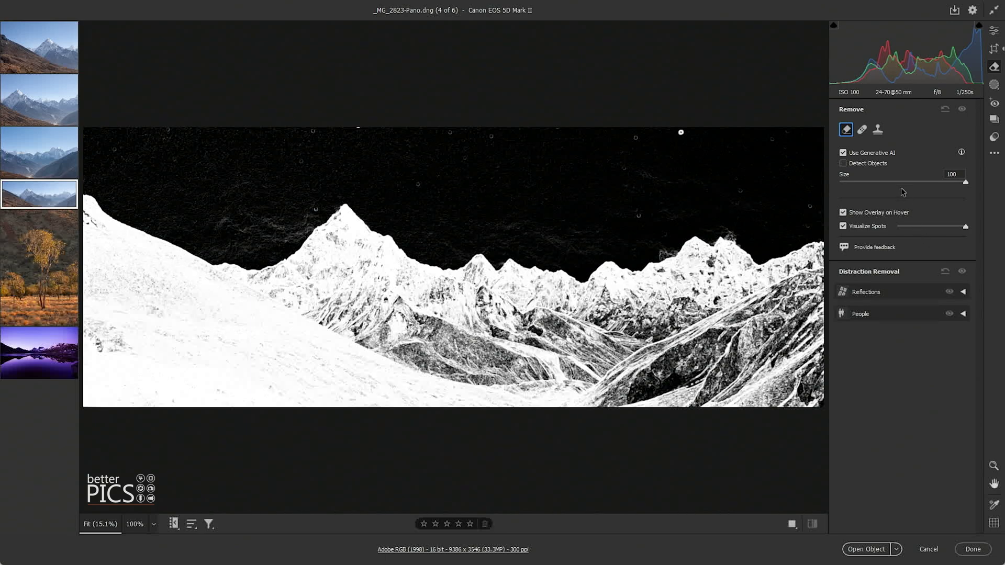
{"action": "left_click", "coordinate": [681, 132]}
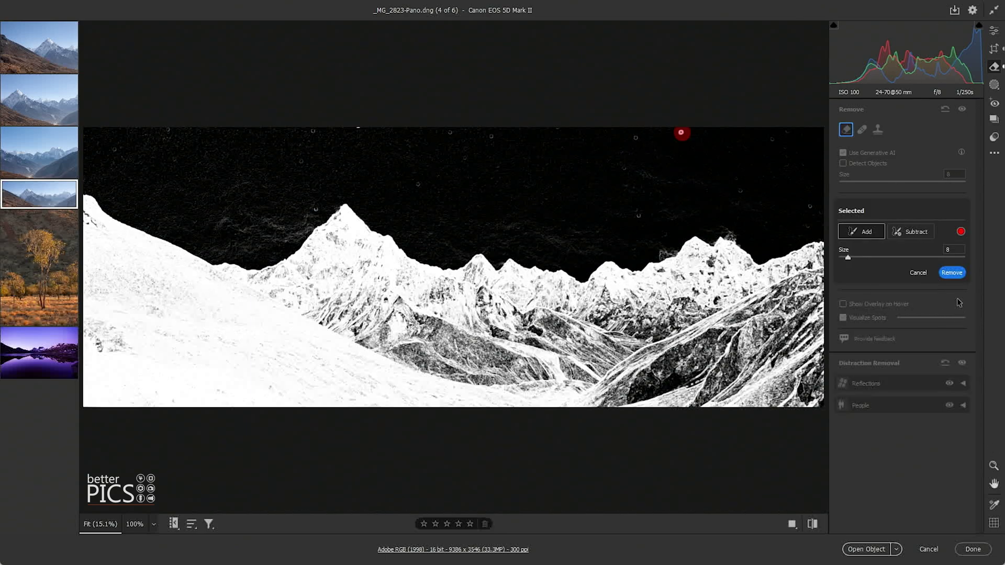
{"action": "left_click", "coordinate": [951, 273]}
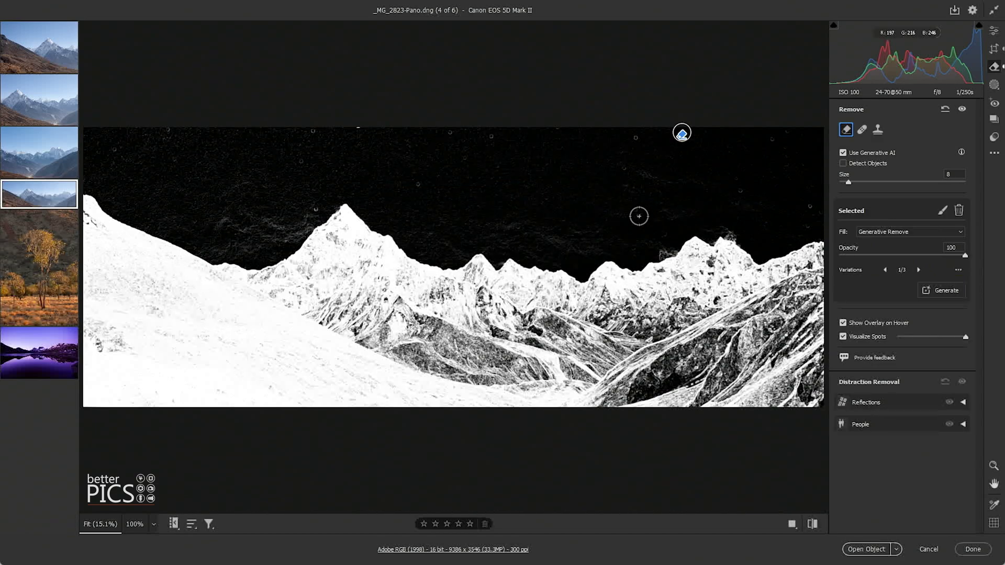
{"action": "left_click", "coordinate": [639, 216]}
{"action": "left_click", "coordinate": [945, 274]}
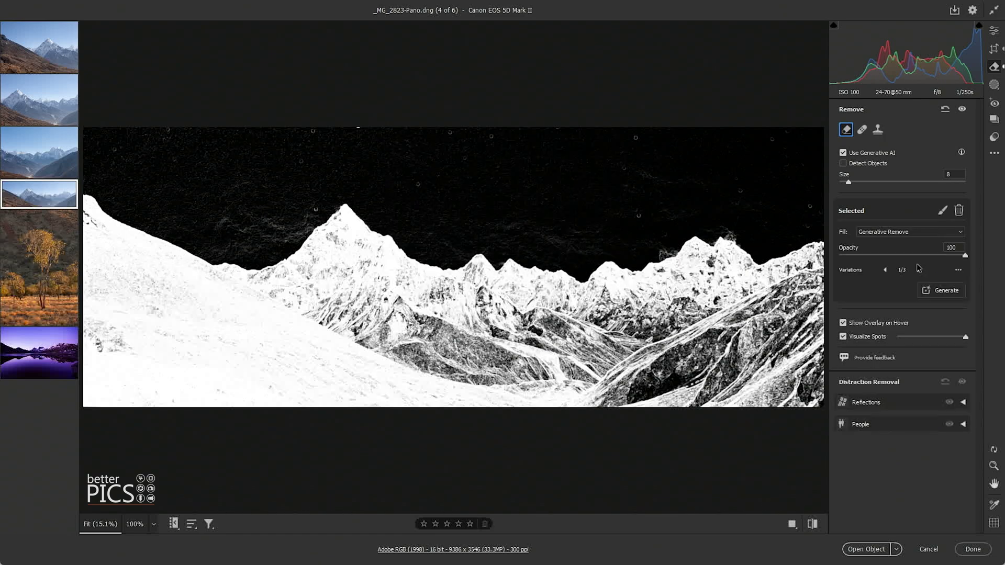
{"action": "left_click", "coordinate": [639, 136]}
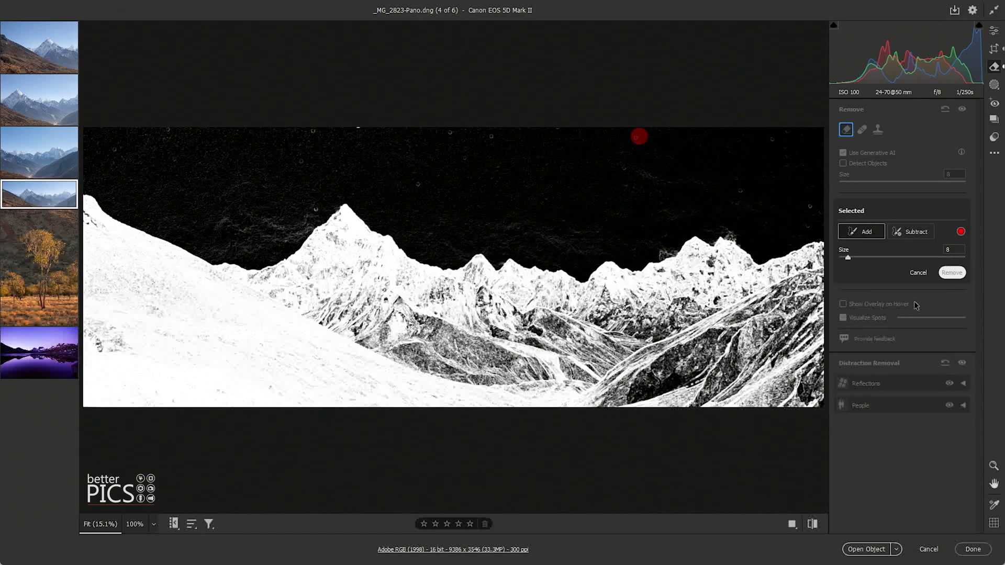
{"action": "key", "text": "Return"}
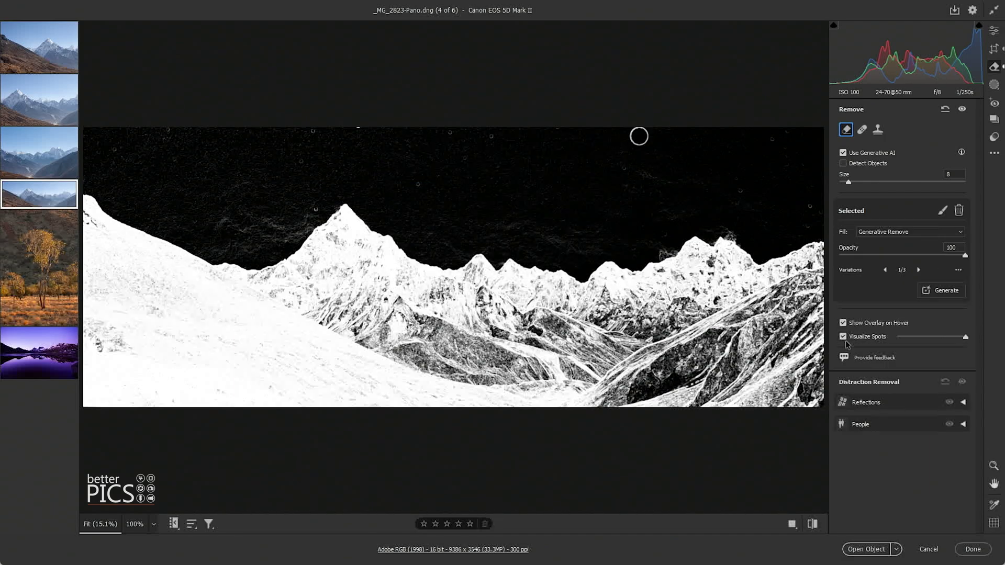
{"action": "left_click", "coordinate": [843, 337]}
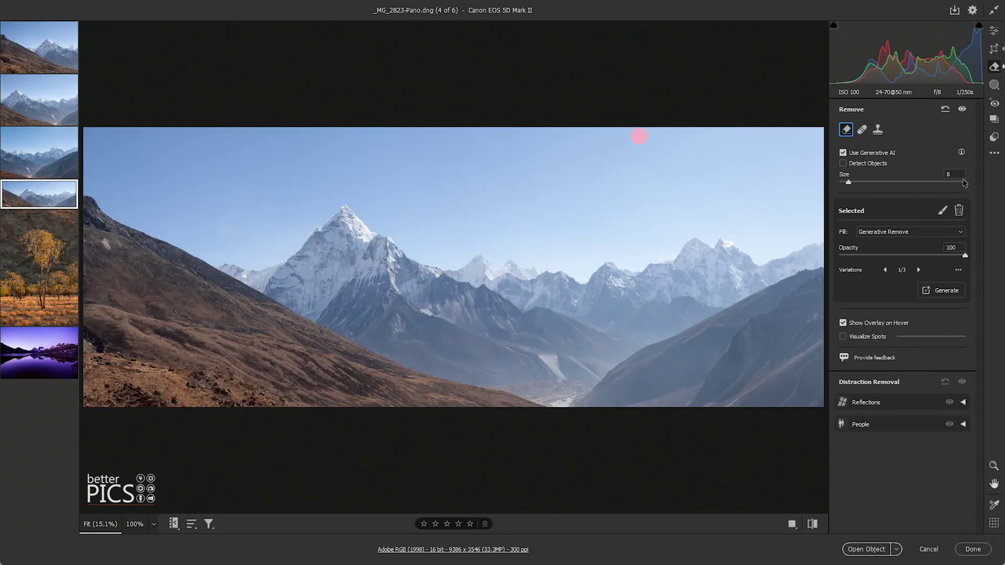
Lower the panorama's Exposure to -0.65 and raise Contrast to +51.
{"action": "left_click", "coordinate": [994, 31]}
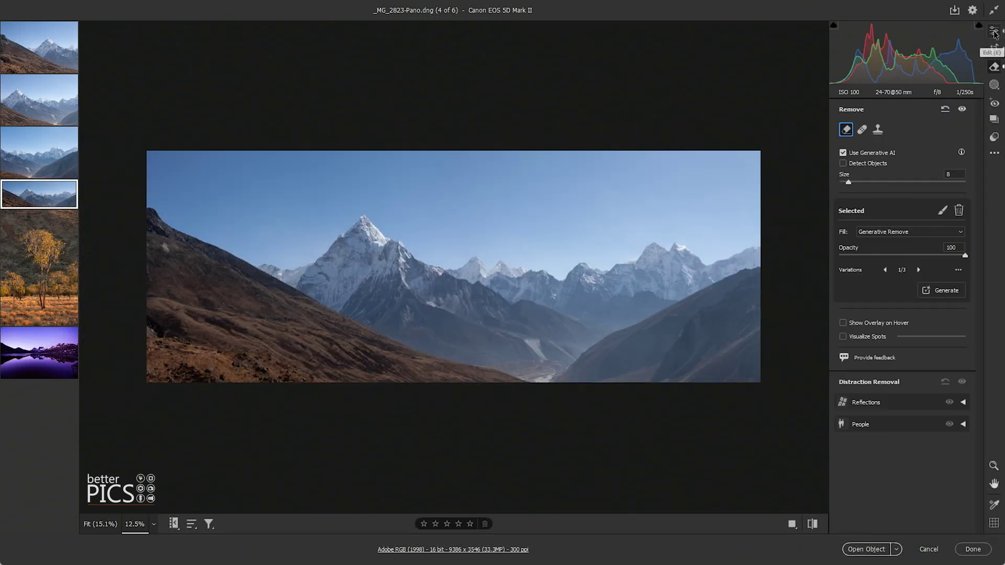
{"action": "left_click", "coordinate": [992, 64]}
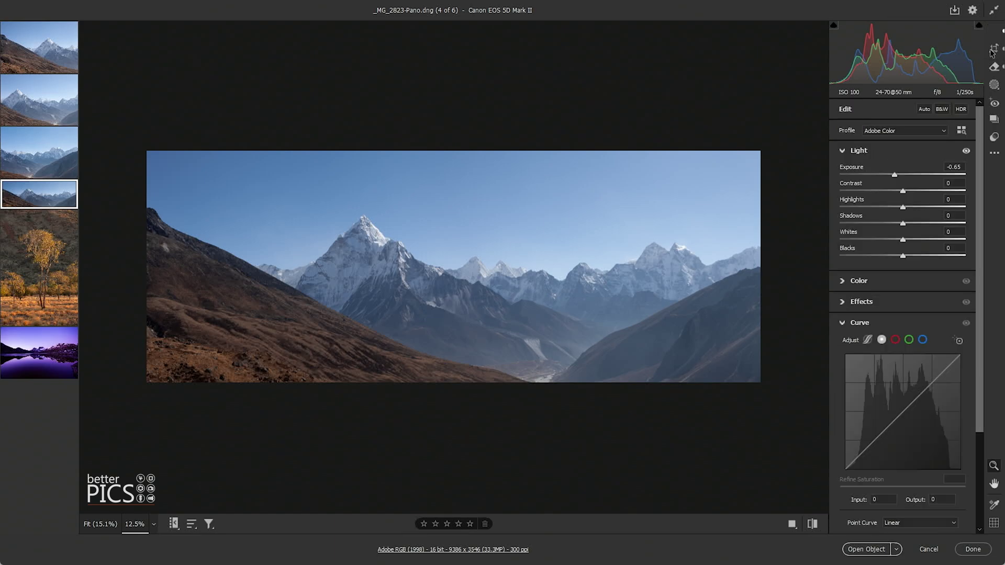
{"action": "left_click", "coordinate": [888, 174]}
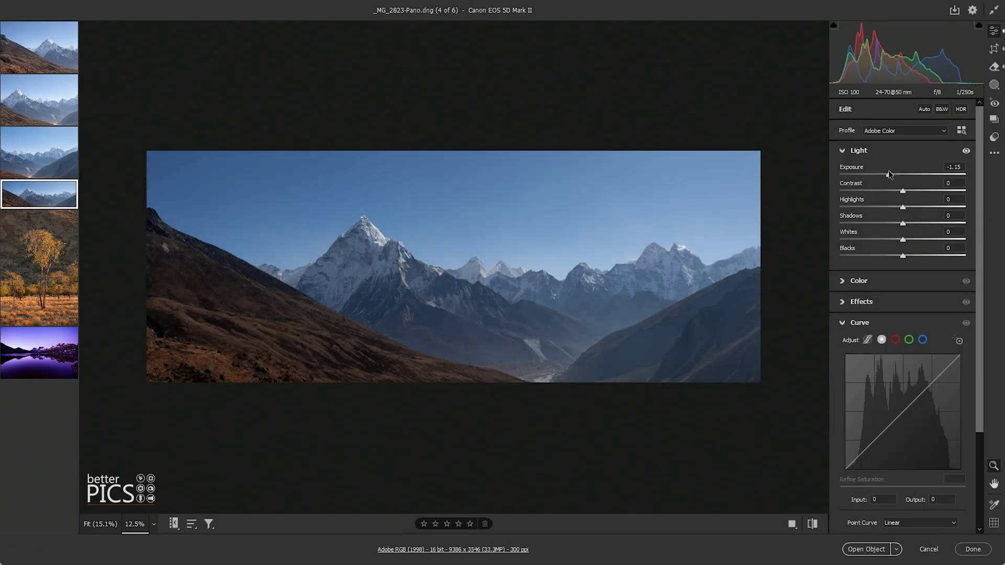
{"action": "left_click_drag", "start_coordinate": [889, 174], "coordinate": [923, 191]}
Set Vibrance +22, Saturation +18 and warm the Temperature to 6200.
{"action": "left_click", "coordinate": [886, 282]}
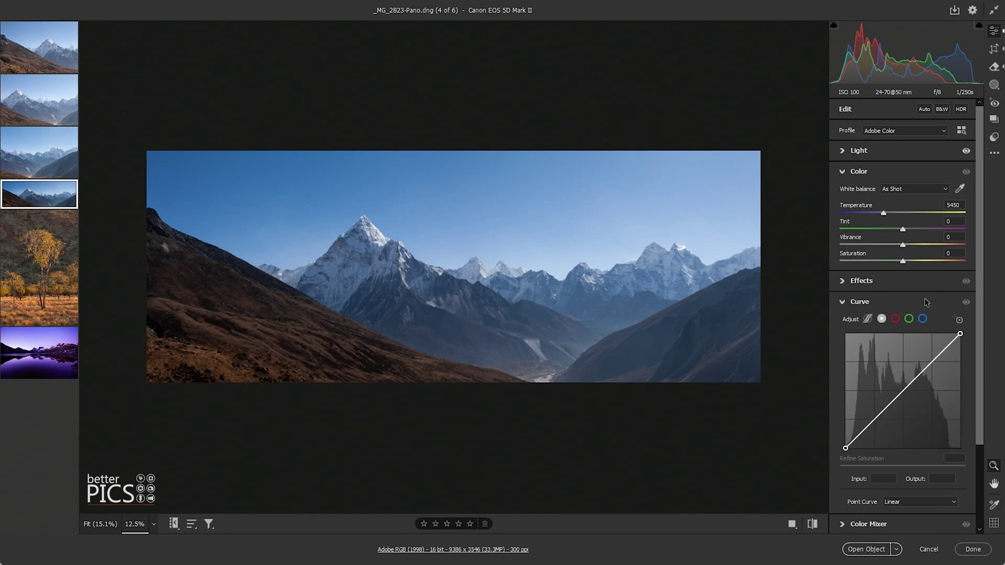
{"action": "left_click", "coordinate": [916, 244]}
{"action": "left_click", "coordinate": [911, 261]}
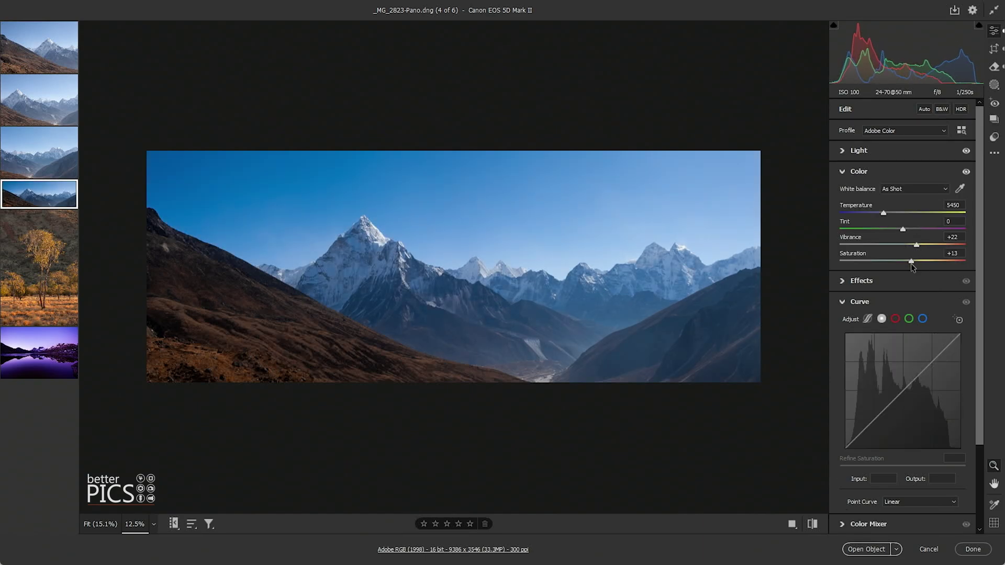
{"action": "left_click_drag", "start_coordinate": [885, 214], "coordinate": [892, 214]}
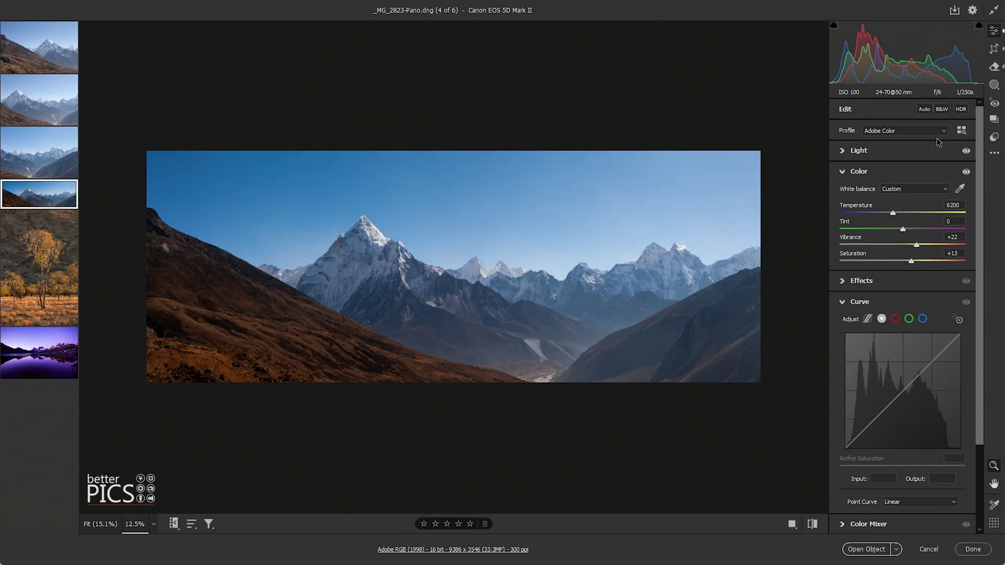
Pull Highlights down to -13 and switch back to Spot Removal.
{"action": "left_click", "coordinate": [876, 152]}
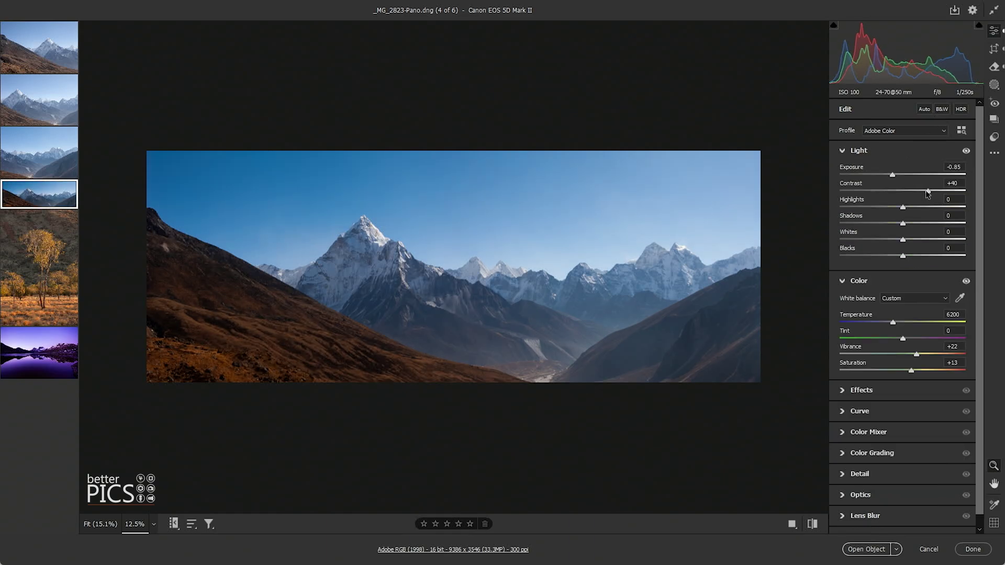
{"action": "left_click_drag", "start_coordinate": [902, 206], "coordinate": [893, 208]}
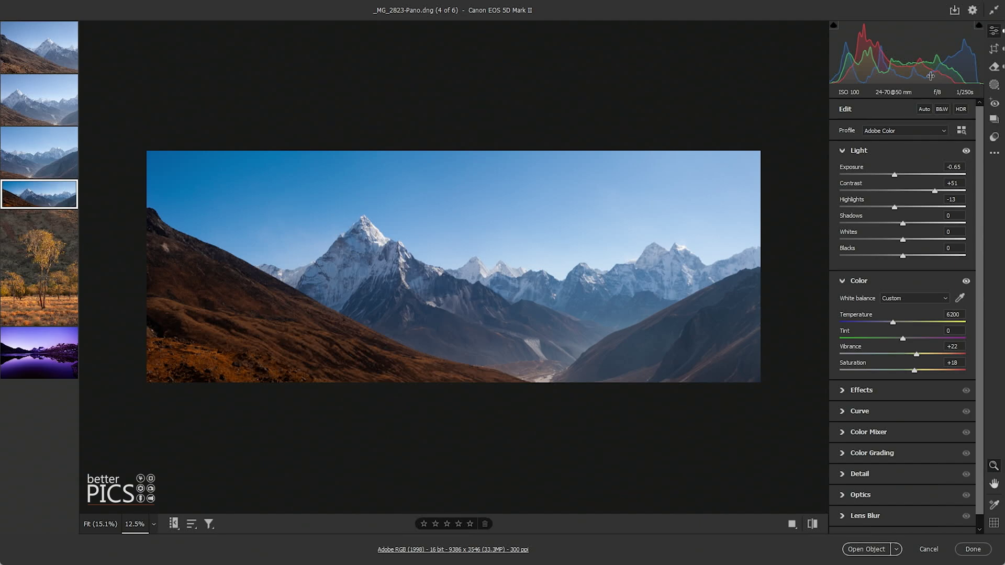
{"action": "key", "text": "b"}
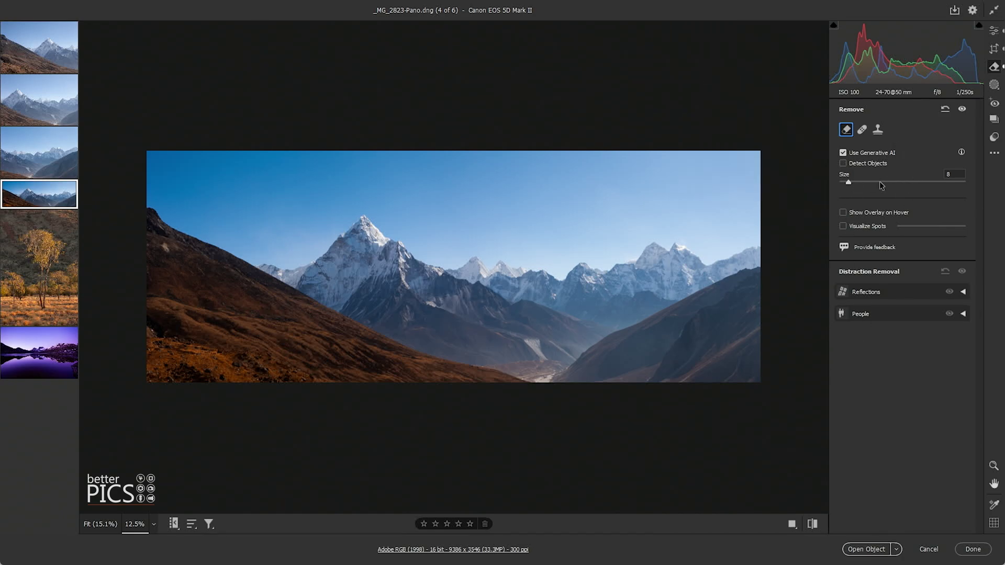
{"action": "left_click", "coordinate": [843, 227]}
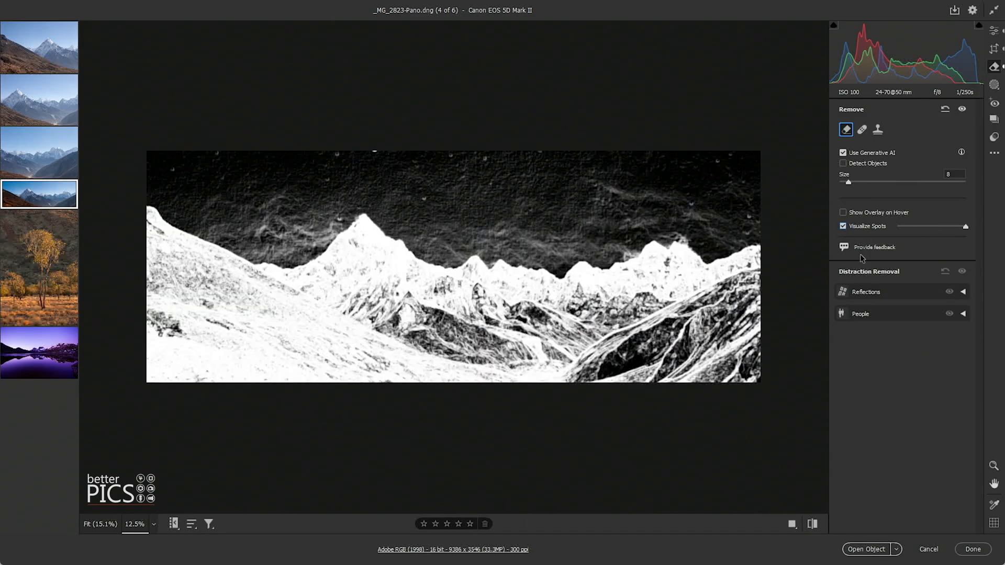
{"action": "left_click", "coordinate": [843, 226]}
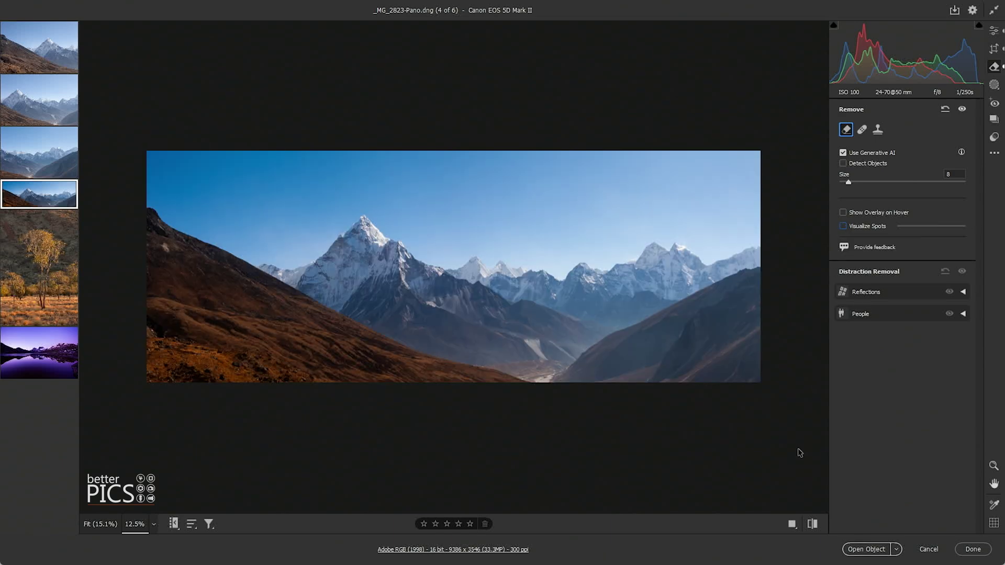